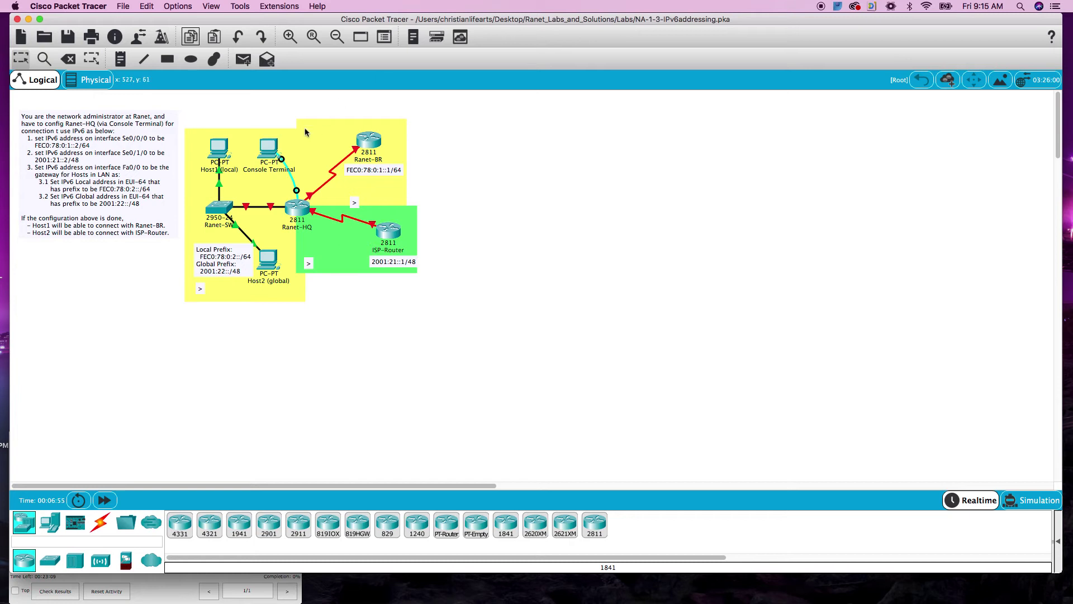
Open a console terminal session to Ranet-HQ from the Console Terminal PC.
click(274, 147)
click(522, 157)
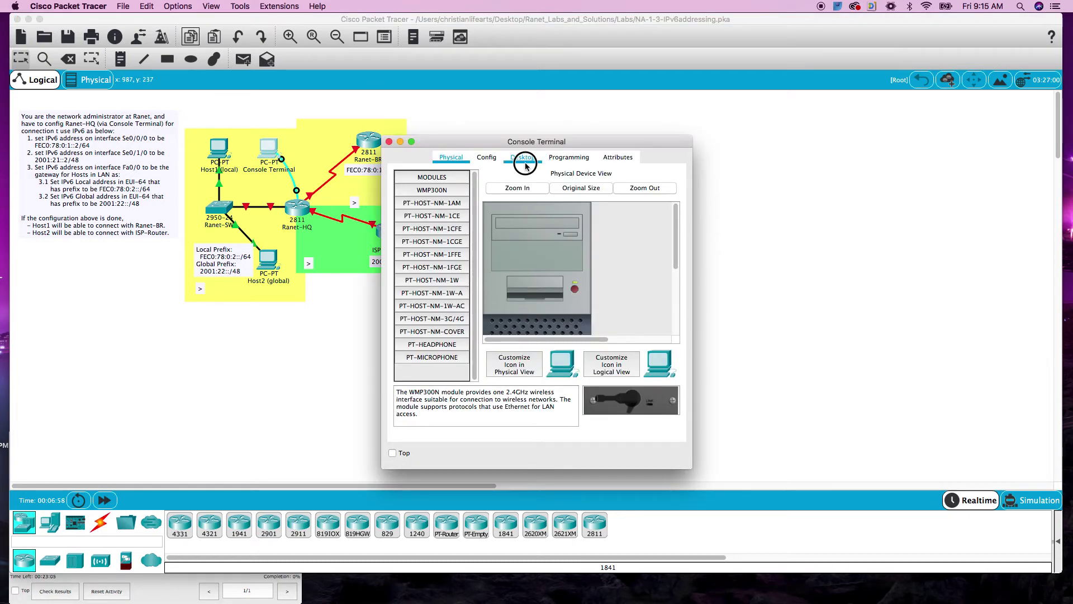
drag(584, 148, 580, 110)
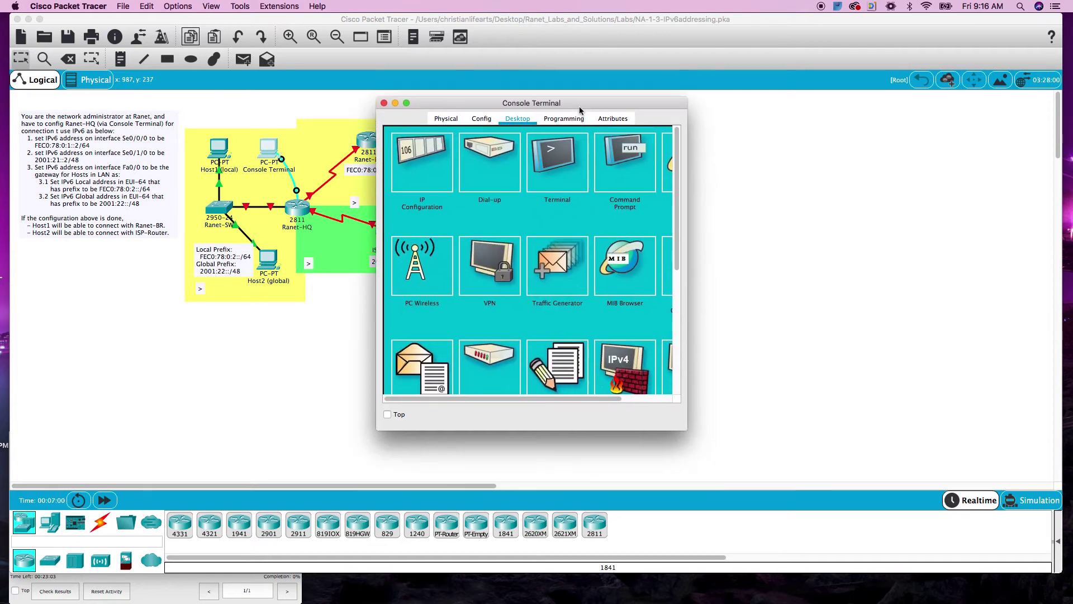
click(571, 185)
drag(684, 418, 807, 418)
click(767, 263)
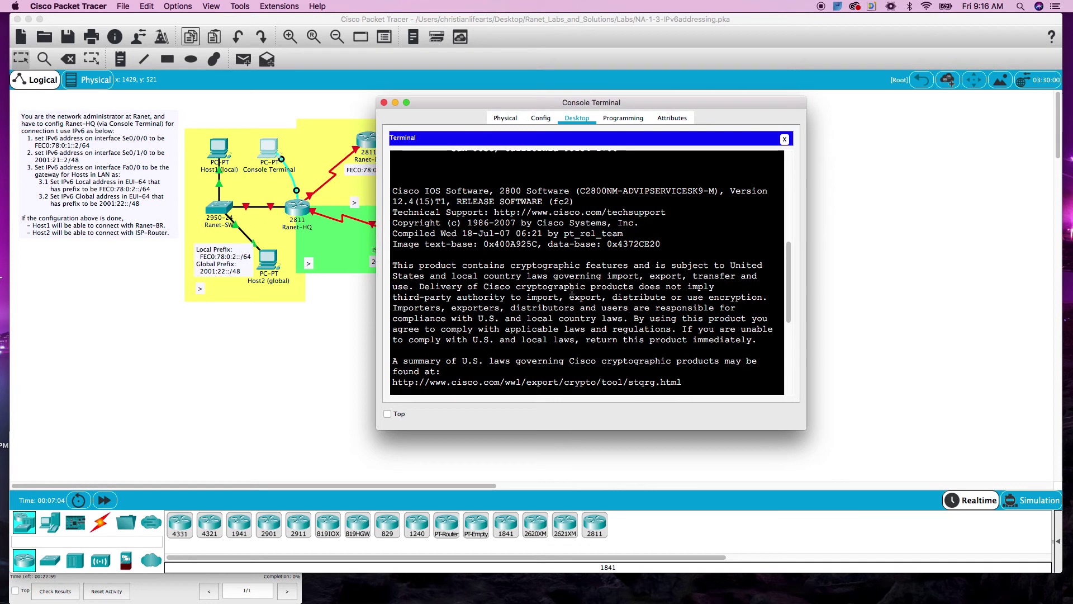
key(Return)
key(Return)
key(Return)
Enter global configuration mode on Ranet-HQ and enable ipv6 unicast-routing.
text(en)
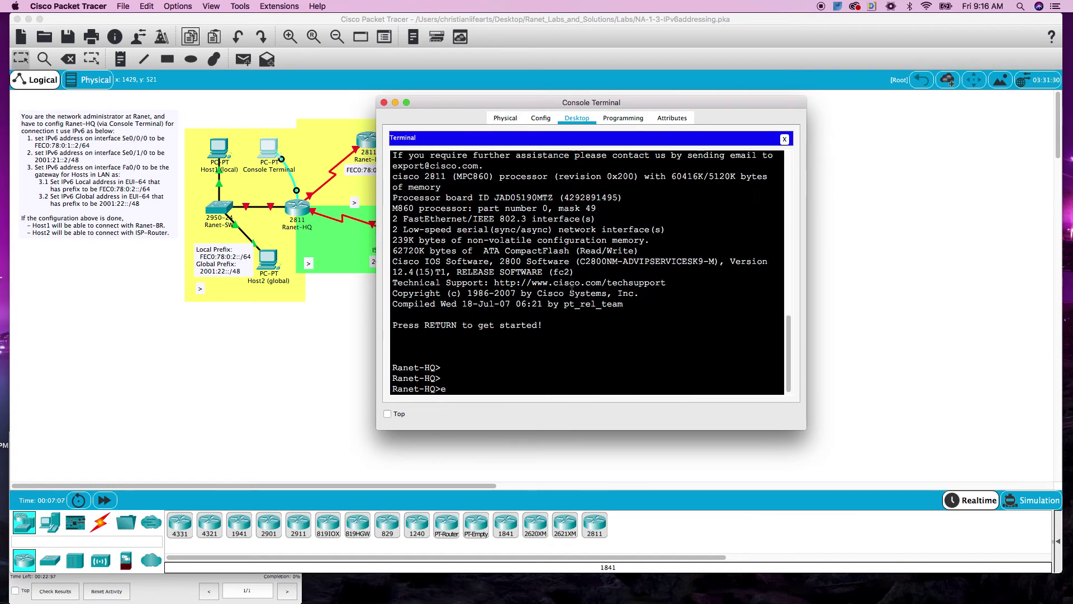
key(Return)
text(conf t)
key(Return)
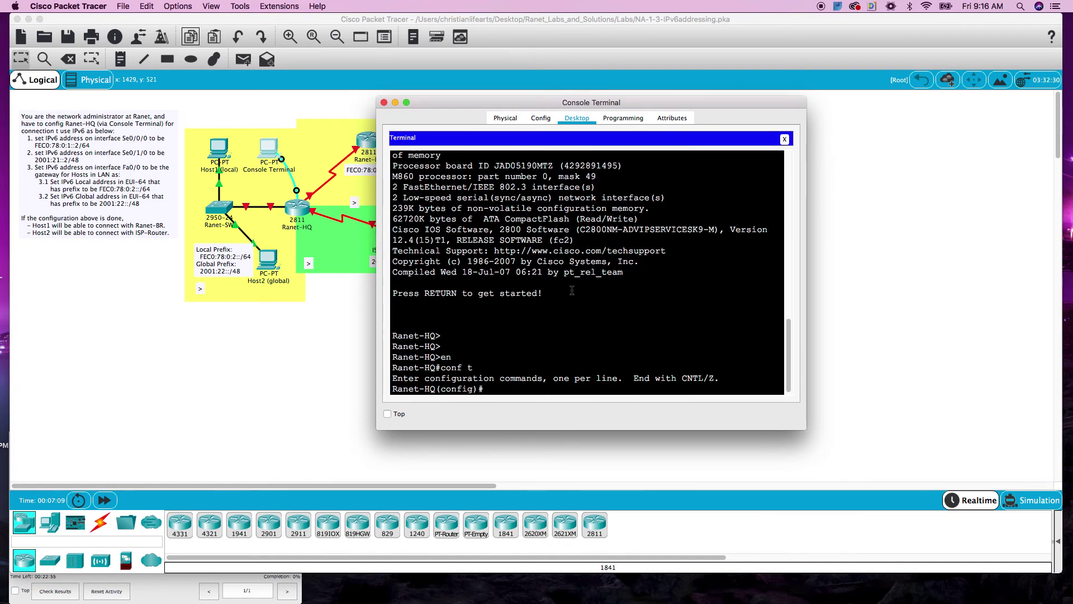
drag(469, 103, 528, 91)
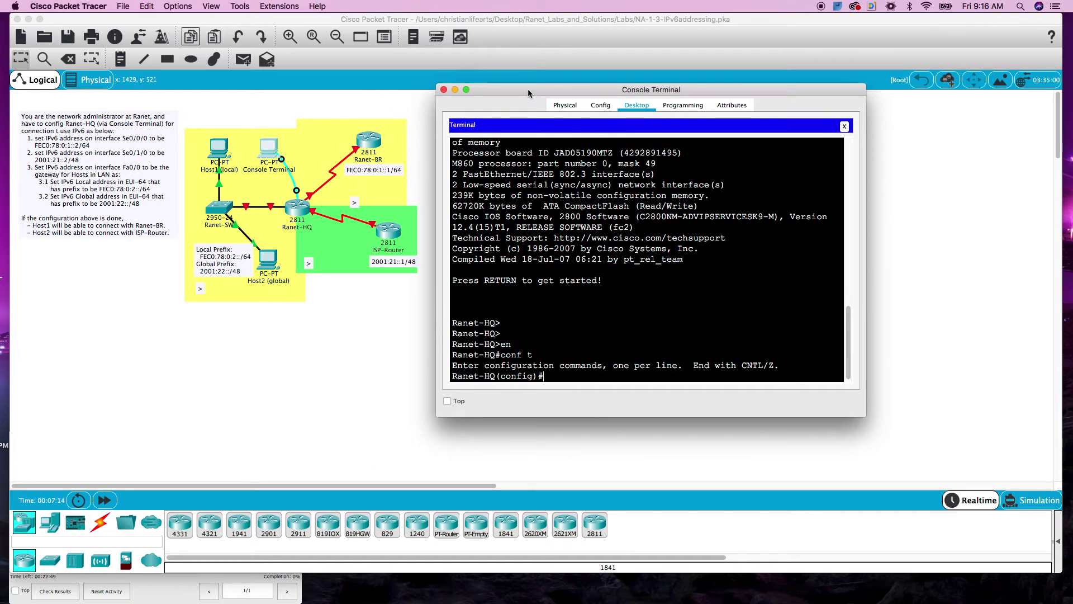
text(ipv6 u)
key(Tab)
key(Return)
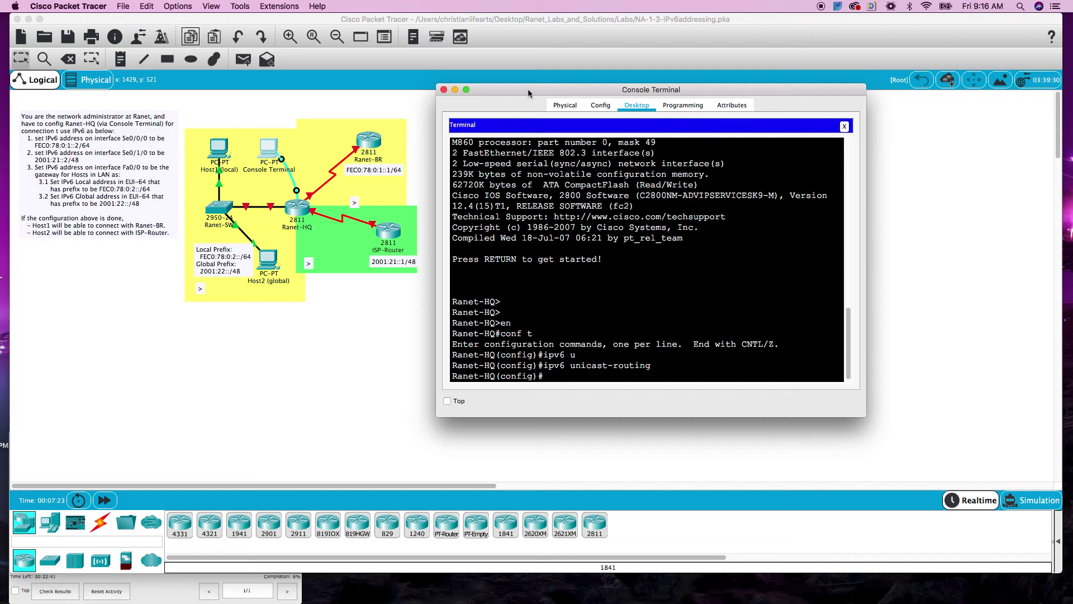
text(int se0/0/0)
Give Se0/0/0 IPv6 address fec0:78:0:1::2/64, enable it with no shut, and exit.
key(Return)
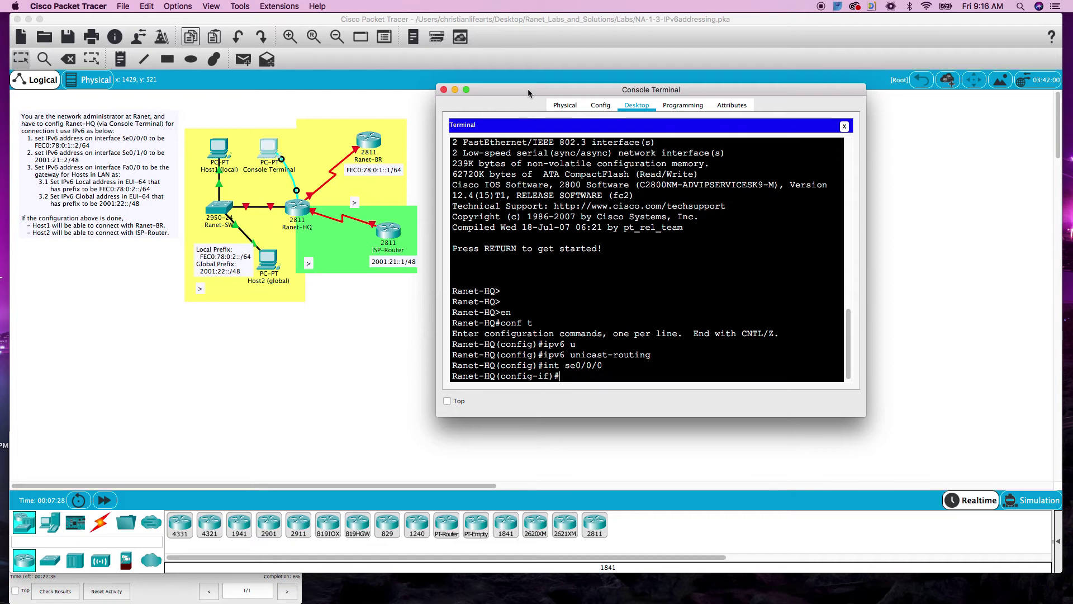
text(ipv6 ad)
key(Tab)
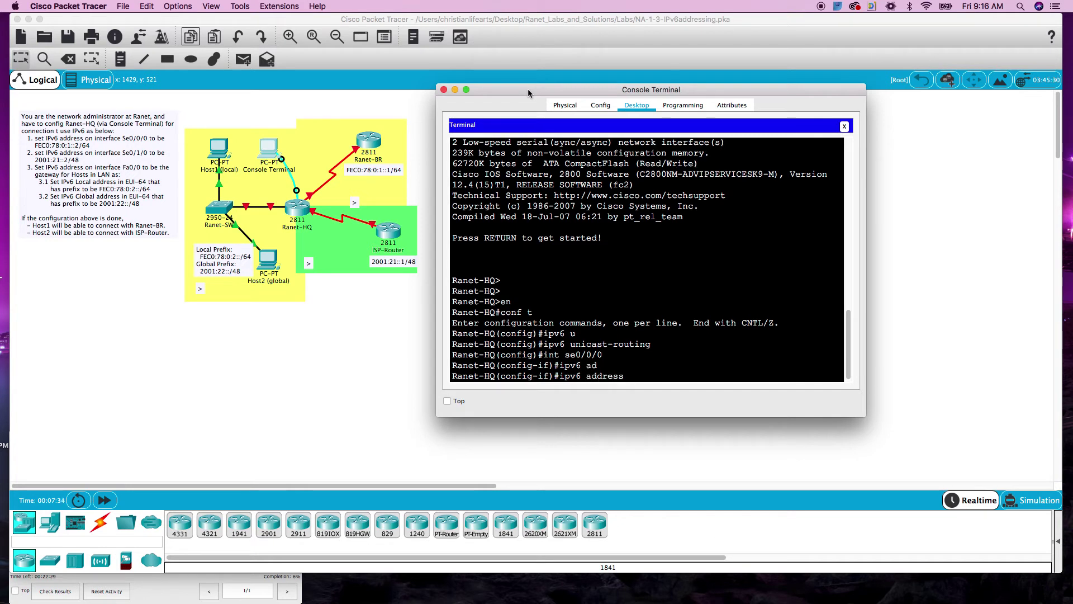
text(fec0:78:0:1::2/64)
key(Return)
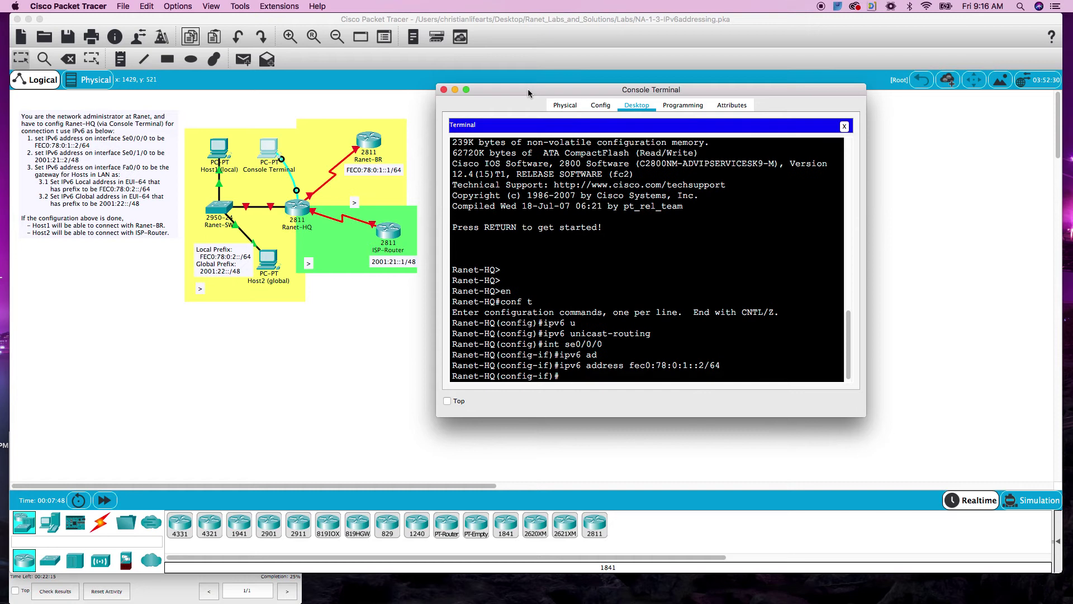
text(no shut)
key(Return)
key(Return)
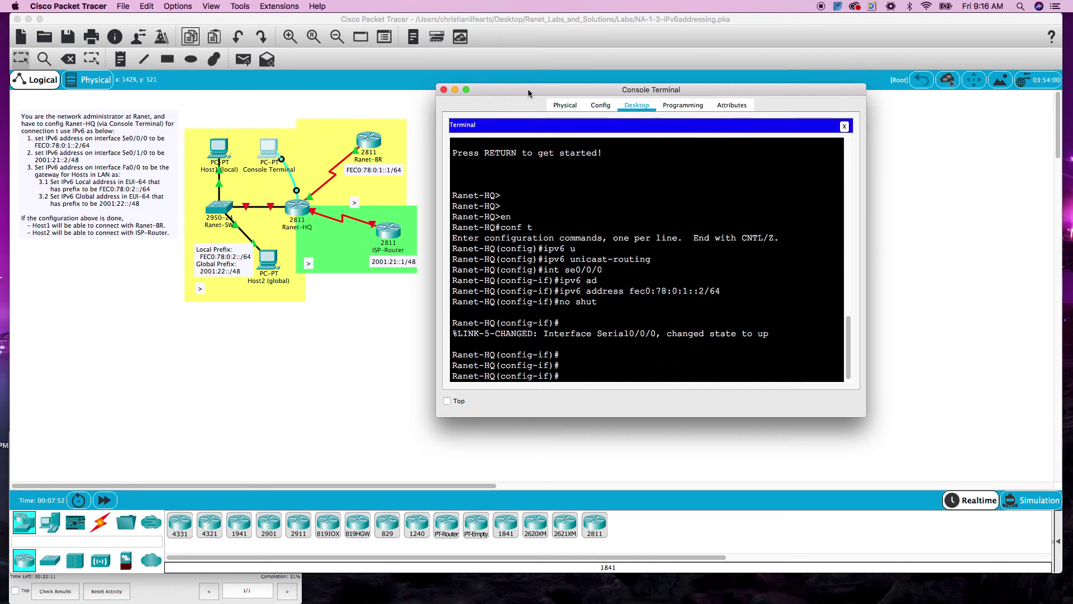
text(ex)
key(Return)
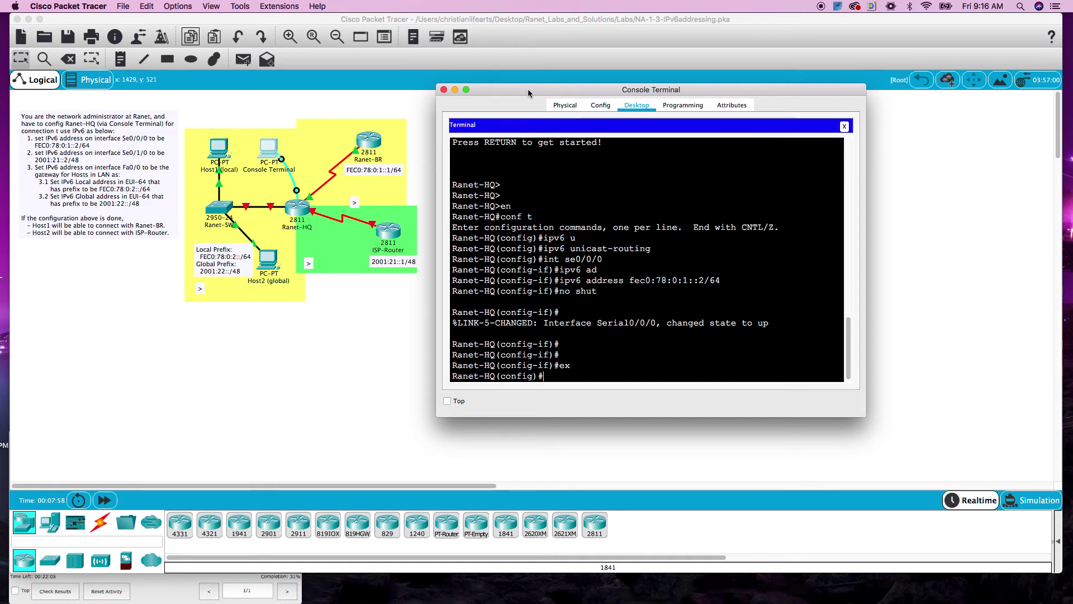
key(Return)
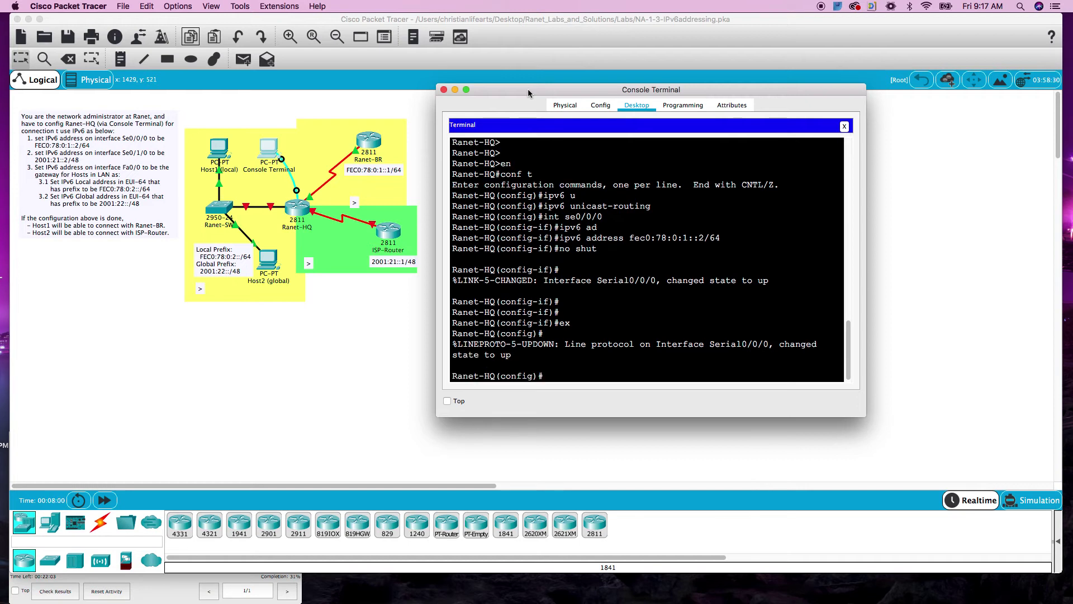
Select interface Se0/1/0 and assign it IPv6 address 2001:21::2/48.
key(Return)
text(int se)
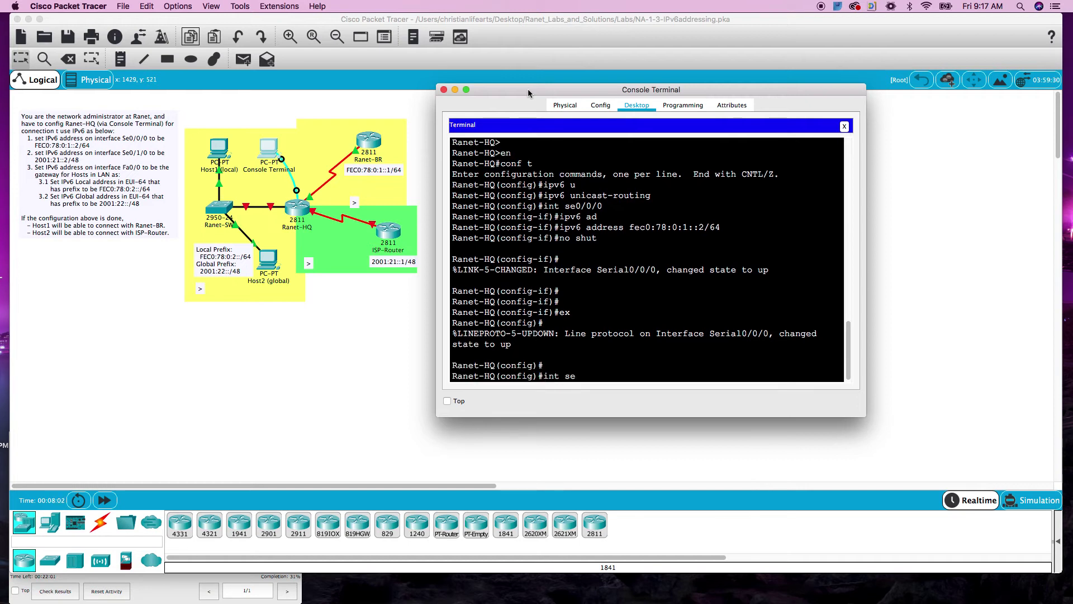
text(0/1/0)
key(Return)
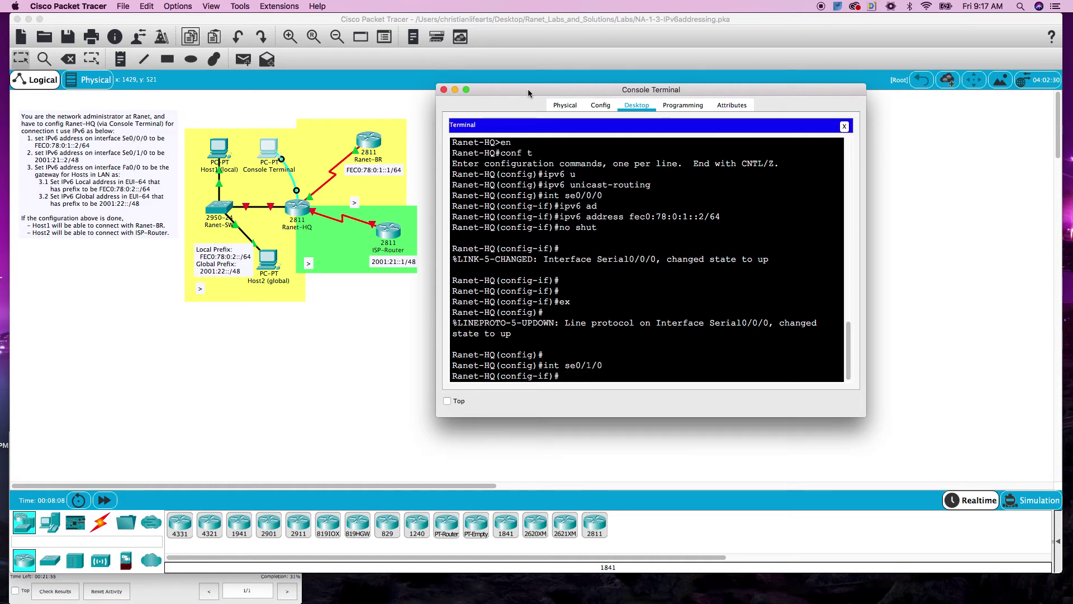
text(ipv6 ad)
key(Tab)
text(2001)
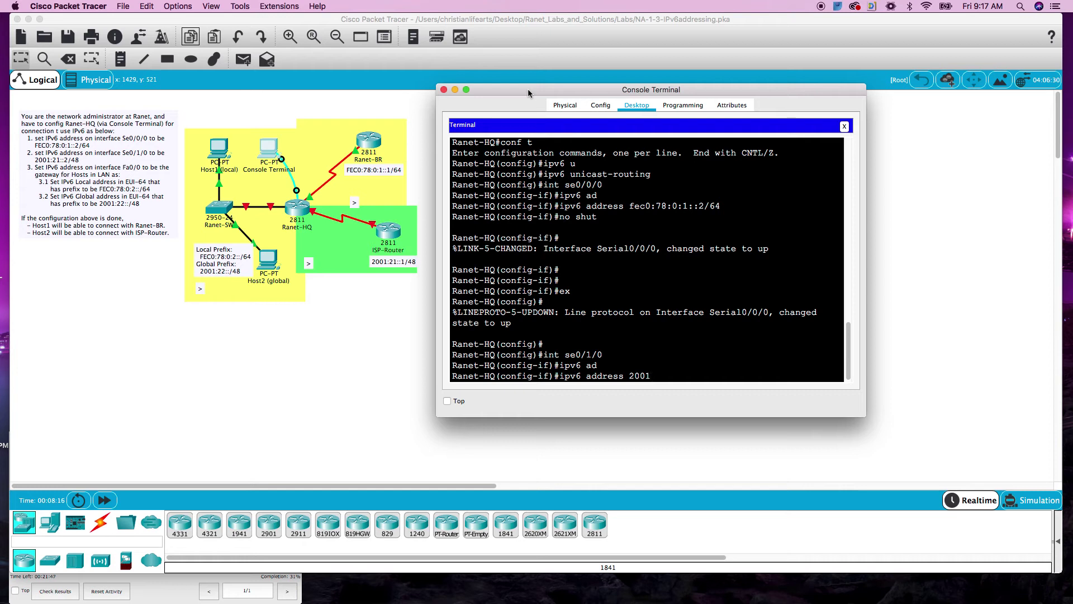
text(:21::2/48)
key(Return)
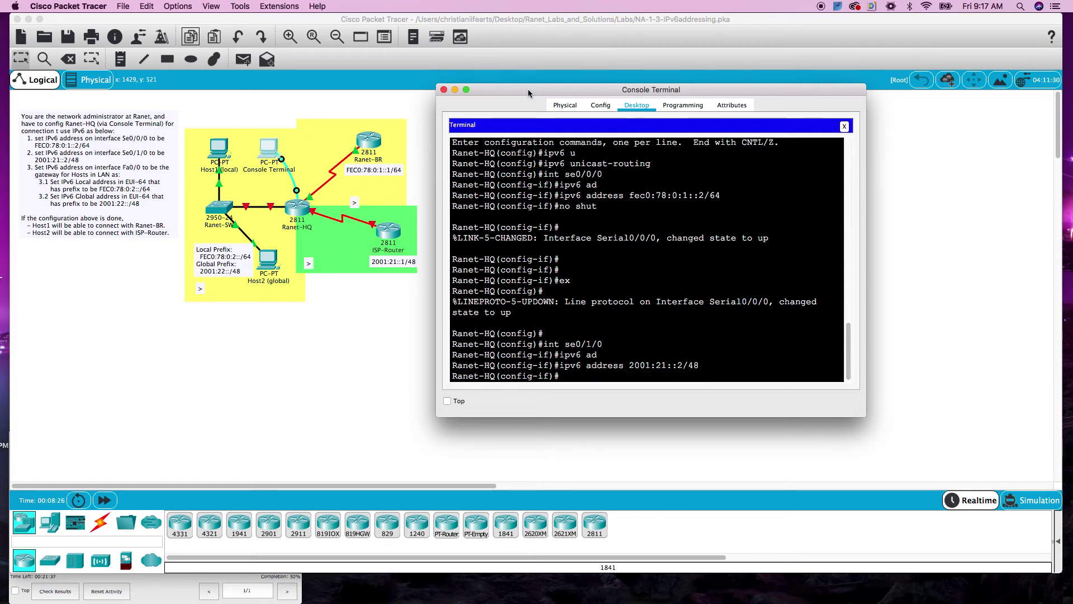
Enable Se0/1/0 with no shut and return to global configuration mode.
text(no shut)
key(Return)
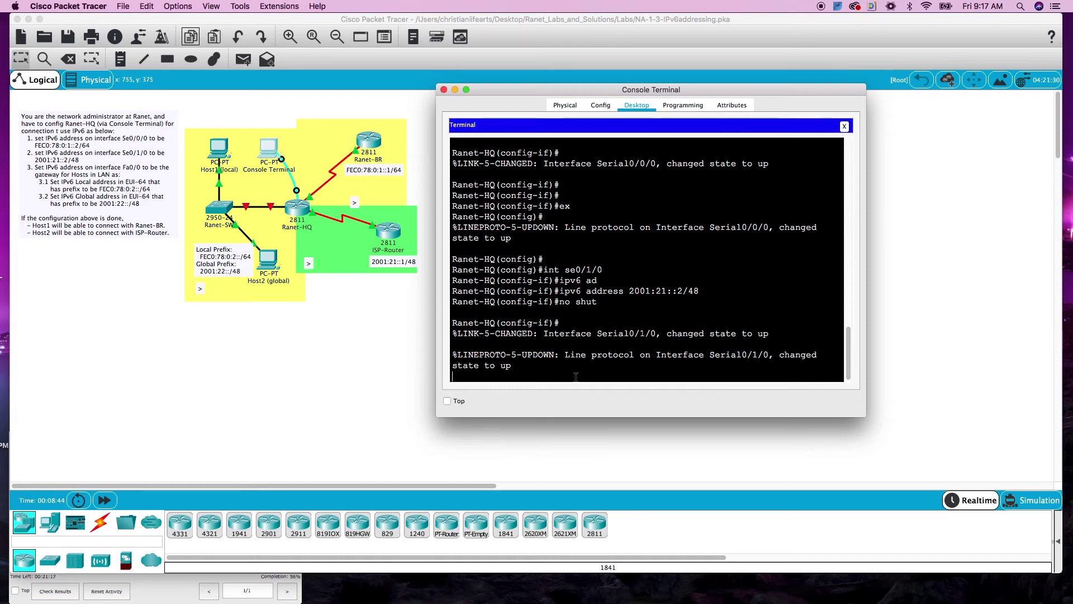
key(Return)
key(Return)
text(ex)
key(Return)
text(int fa)
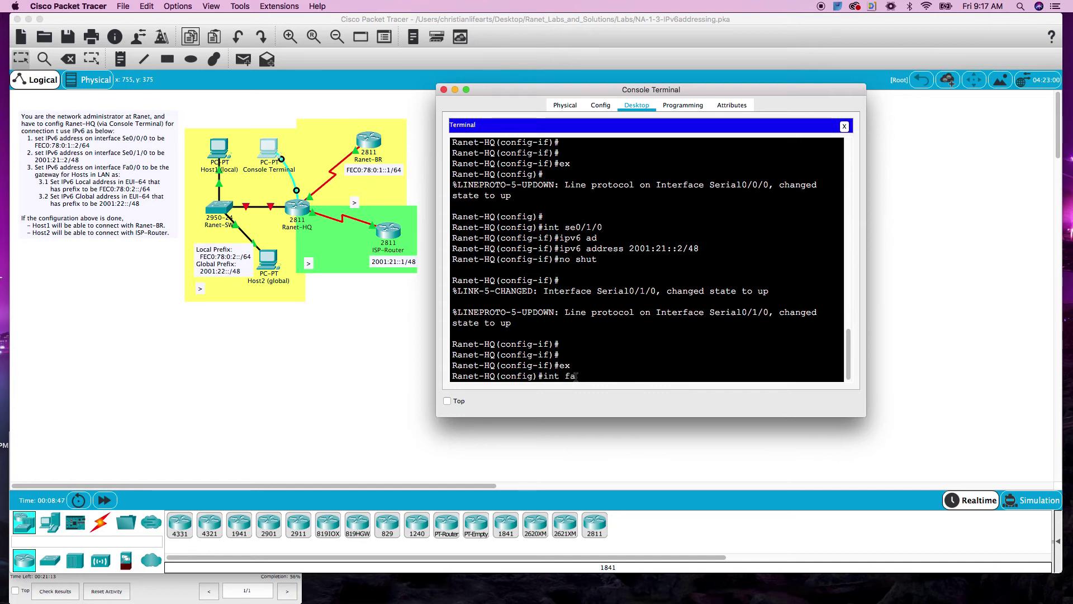
text(0/0)
Bring Fa0/0 up and add the EUI-64 address fec0:78:0:2::/64.
key(Return)
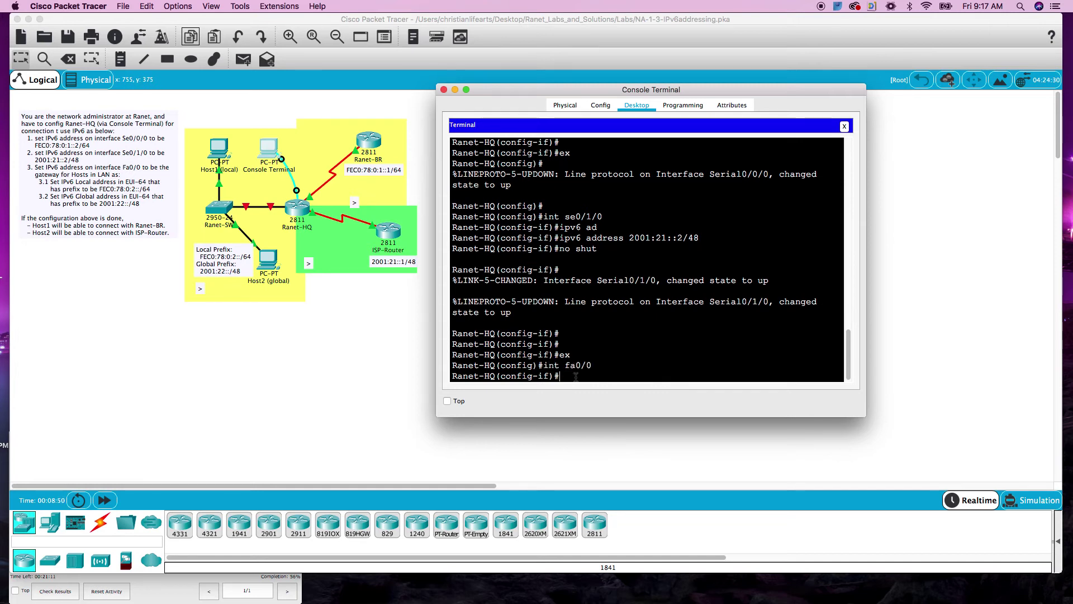
text(no shut)
key(Return)
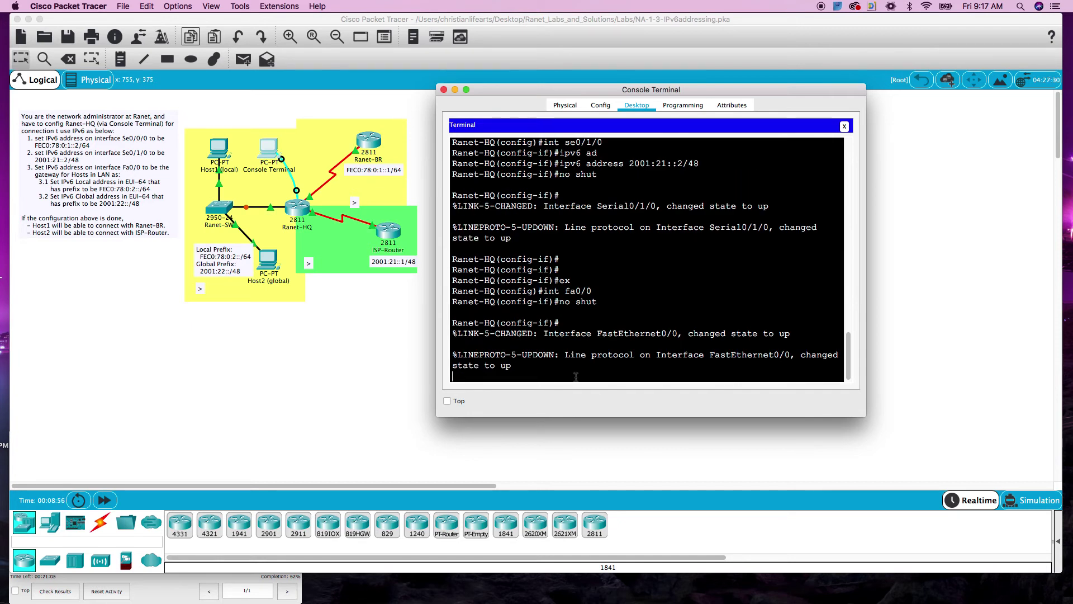
text(ipv6)
key(BackSpace)
key(BackSpace)
key(BackSpace)
key(Return)
key(Return)
key(Return)
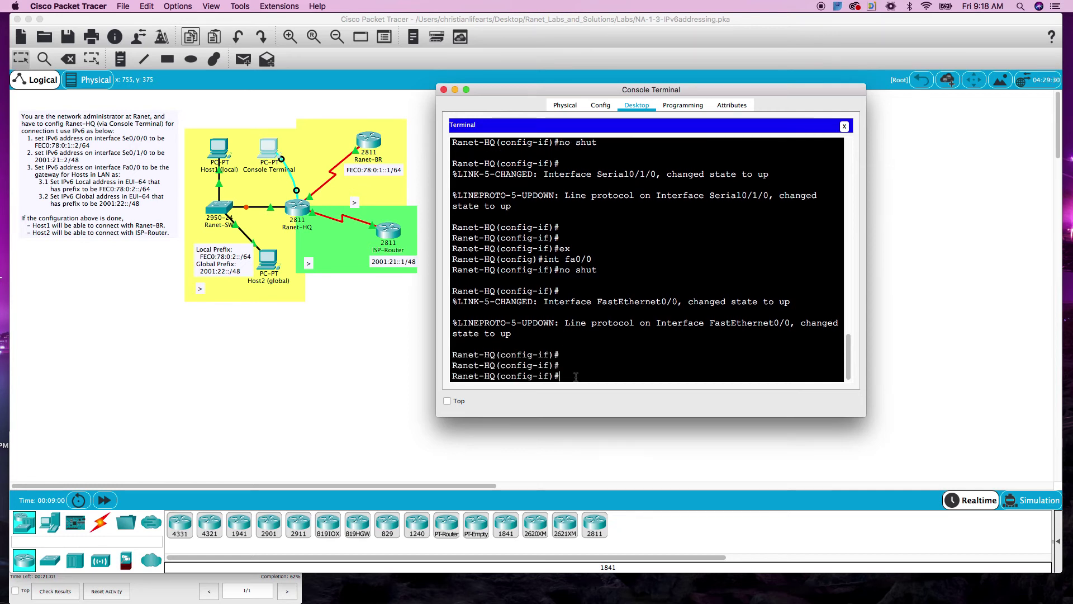
text(ipv6 ad)
key(Tab)
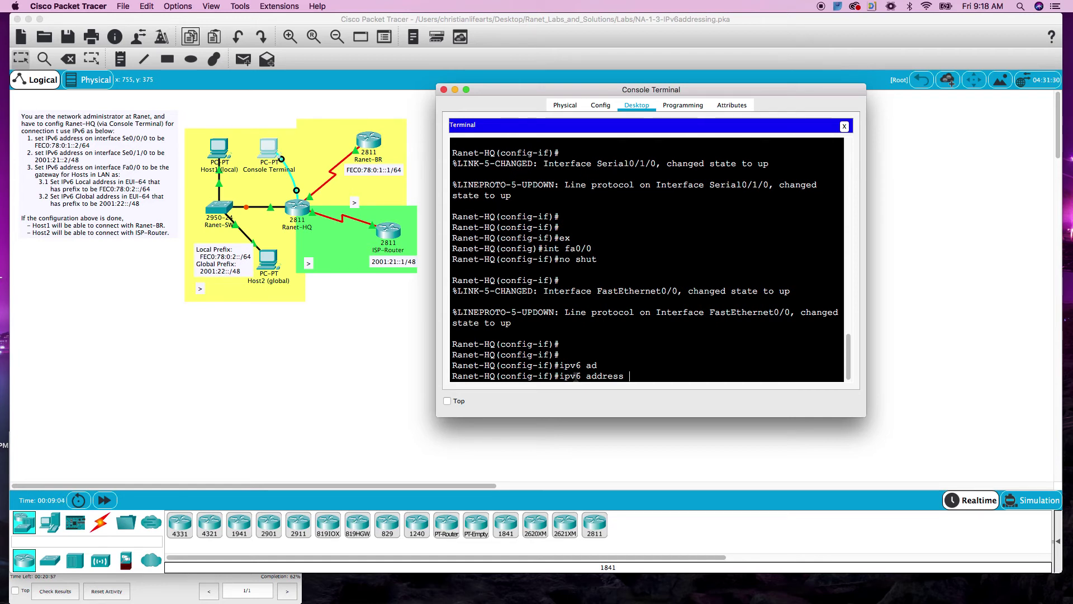
text(fec0:78:0:2::/64)
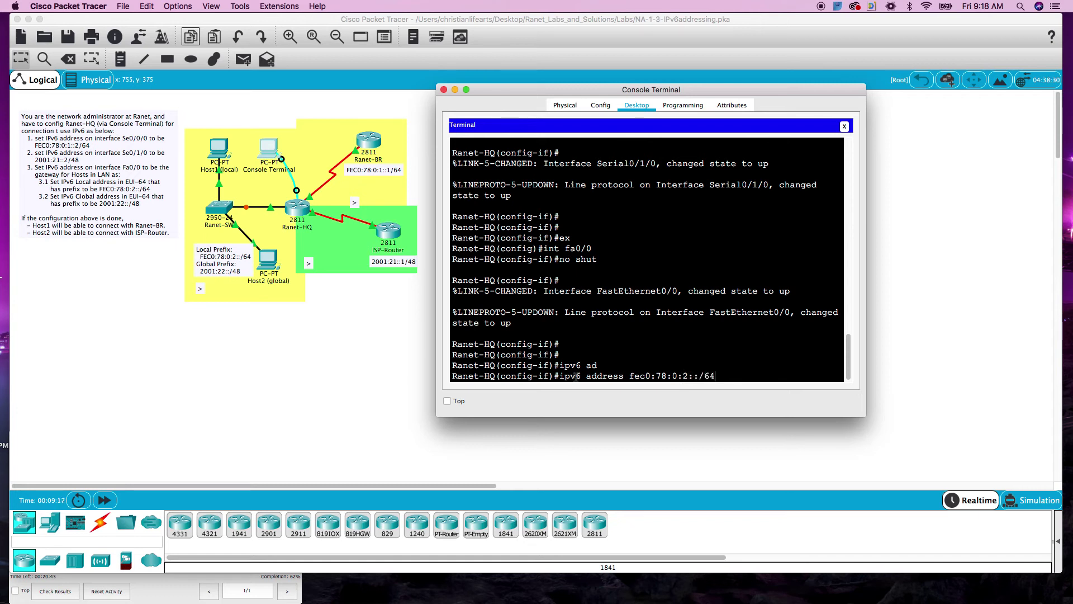
text( ?)
text( eui)
key(Tab)
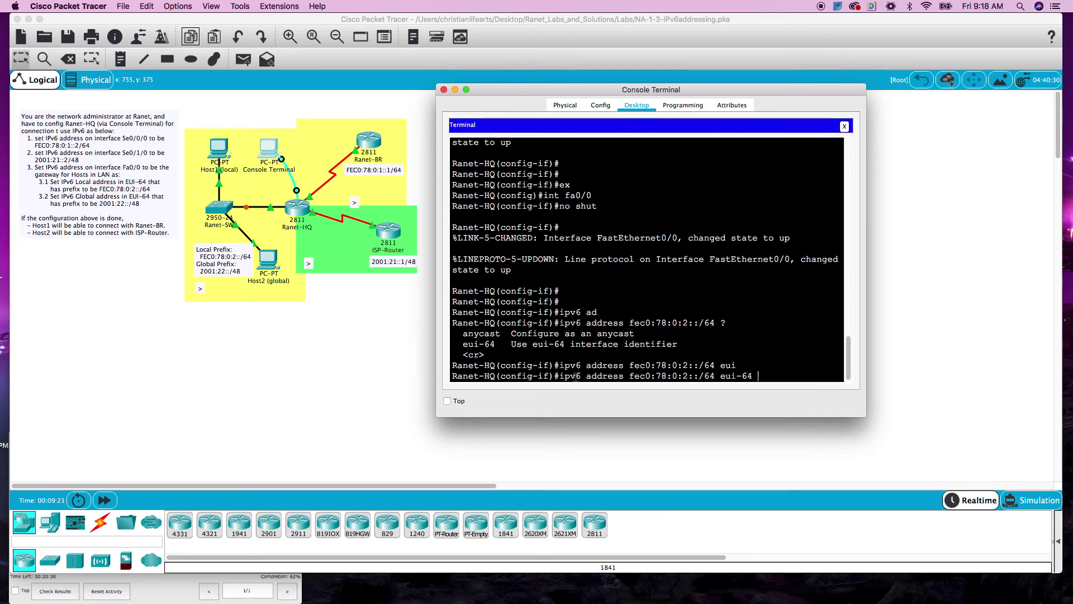
key(Return)
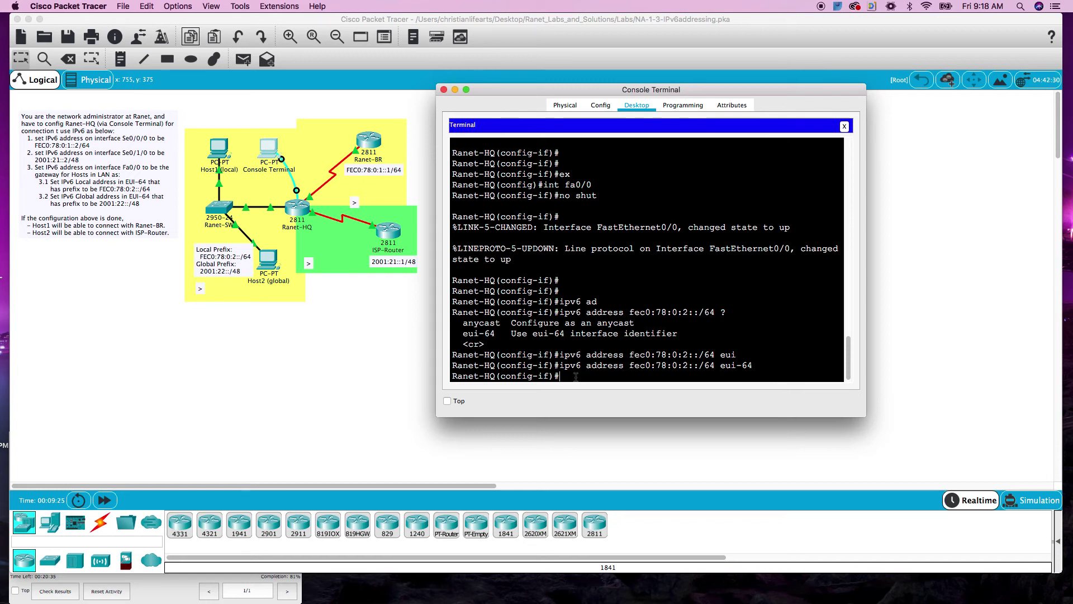
Add the EUI-64 address 2001:22::/48 to Fa0/0.
text(ipv6 ad)
key(Tab)
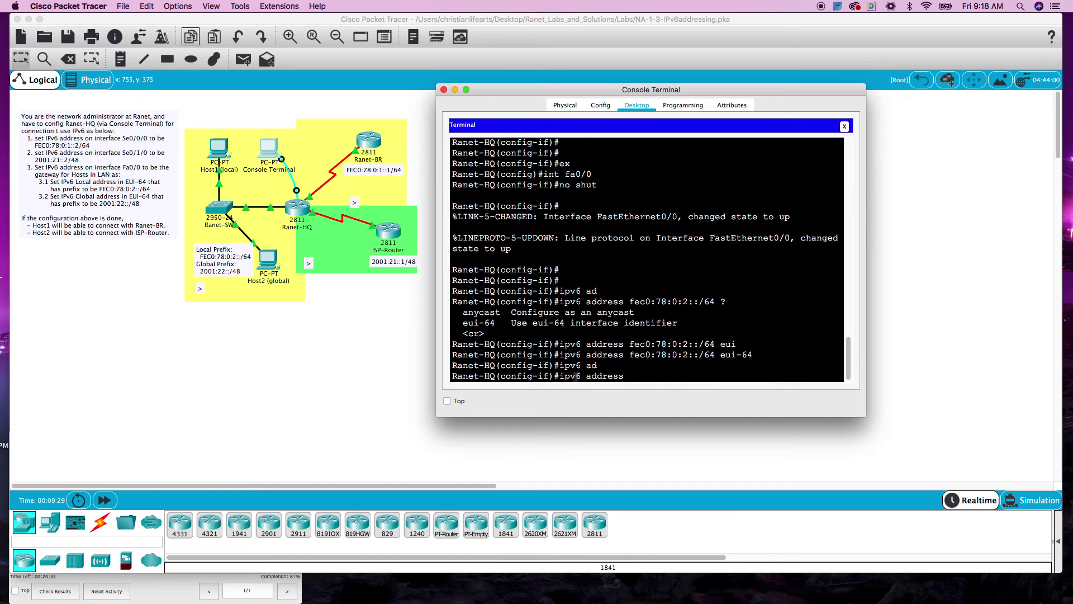
text(2001:22::/48 )
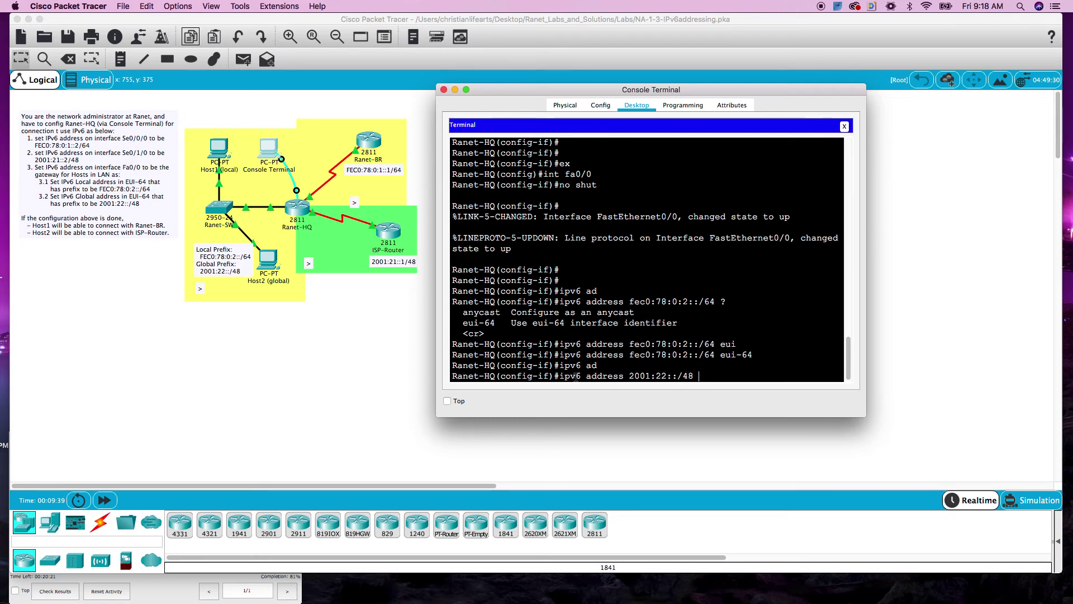
text(?eu)
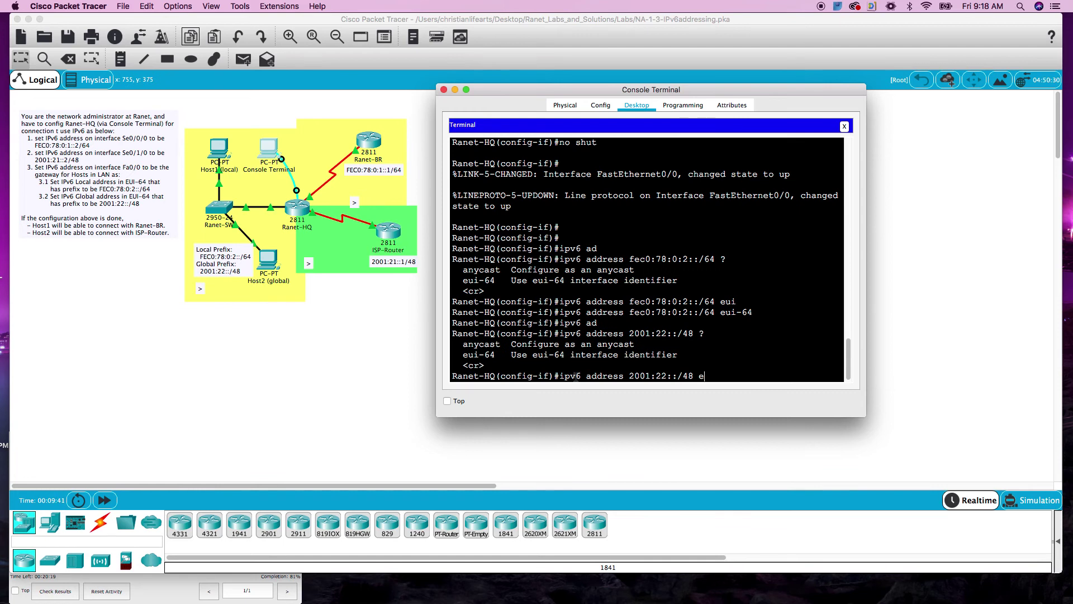
key(Tab)
key(Return)
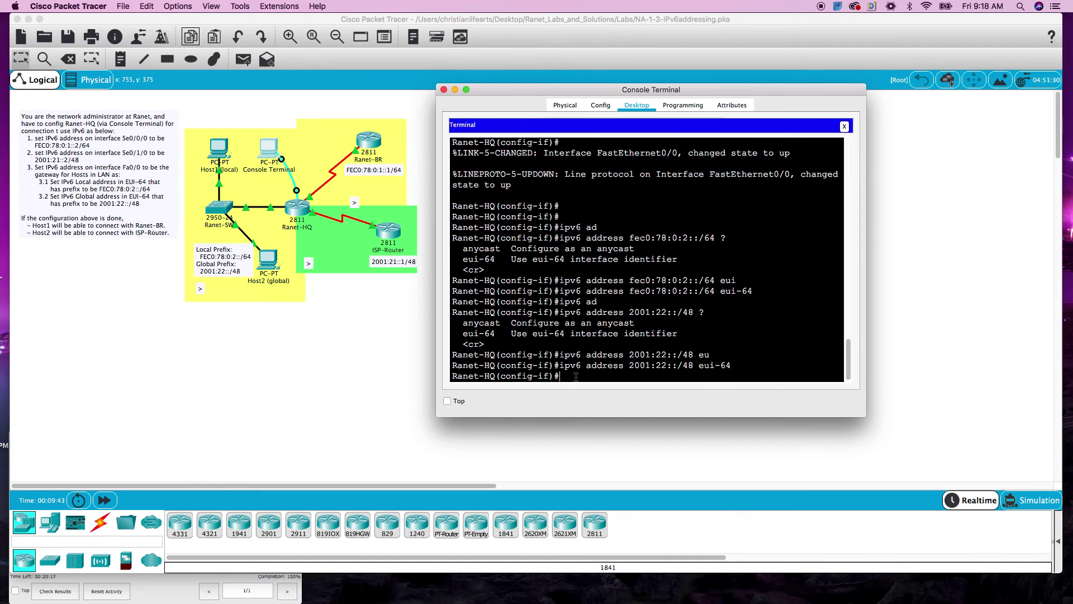
key(Return)
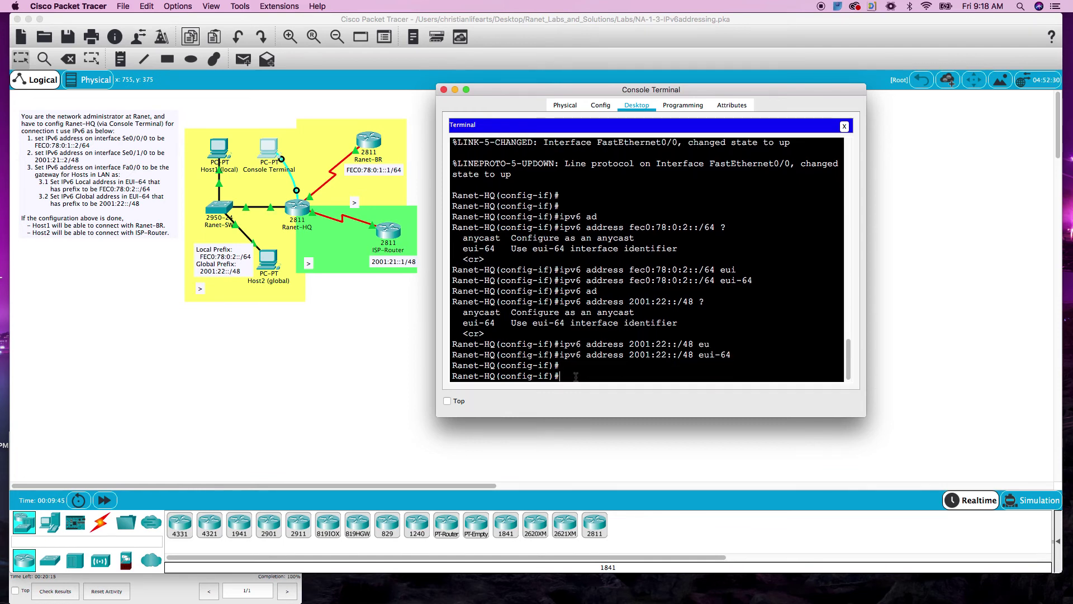
Run do show run and page through it, checking the Fa0/0, Se0/0/0 and Se0/1/0 IPv6 addresses.
text(do show ru)
key(Return)
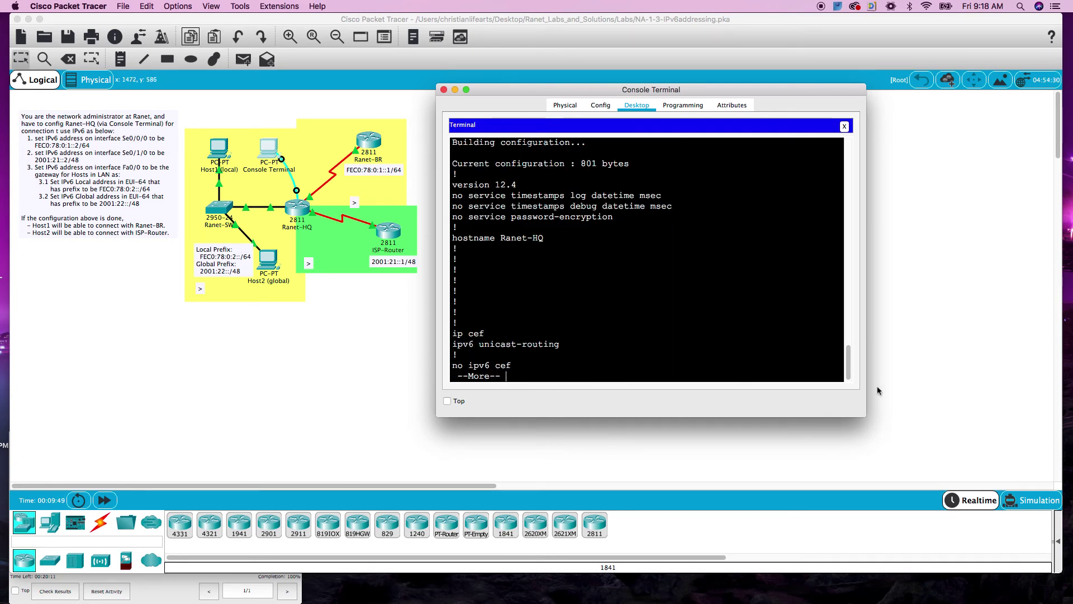
drag(804, 421, 804, 513)
key(space)
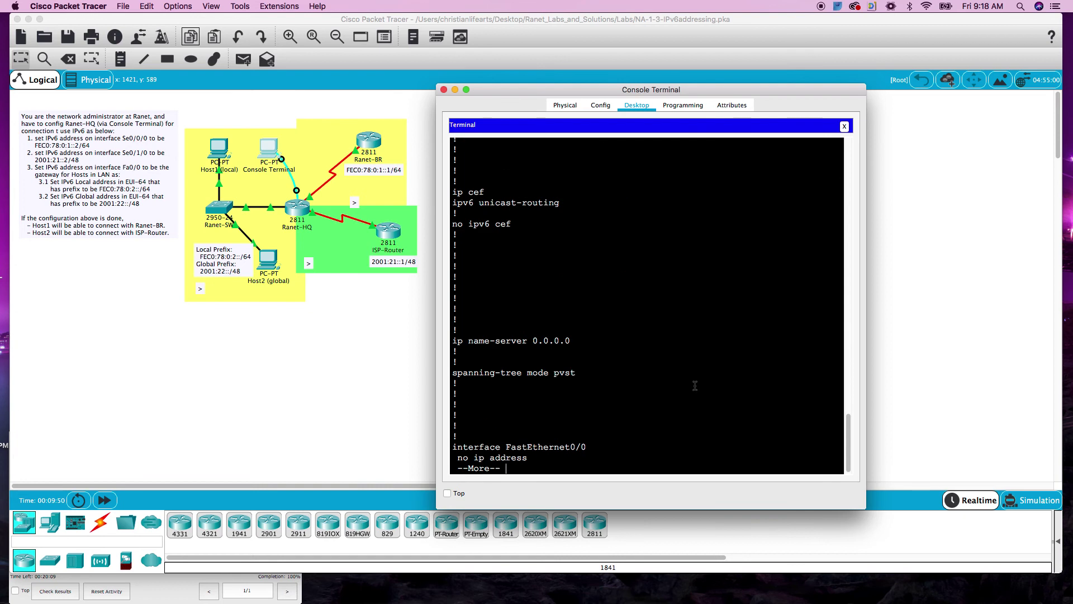
key(space)
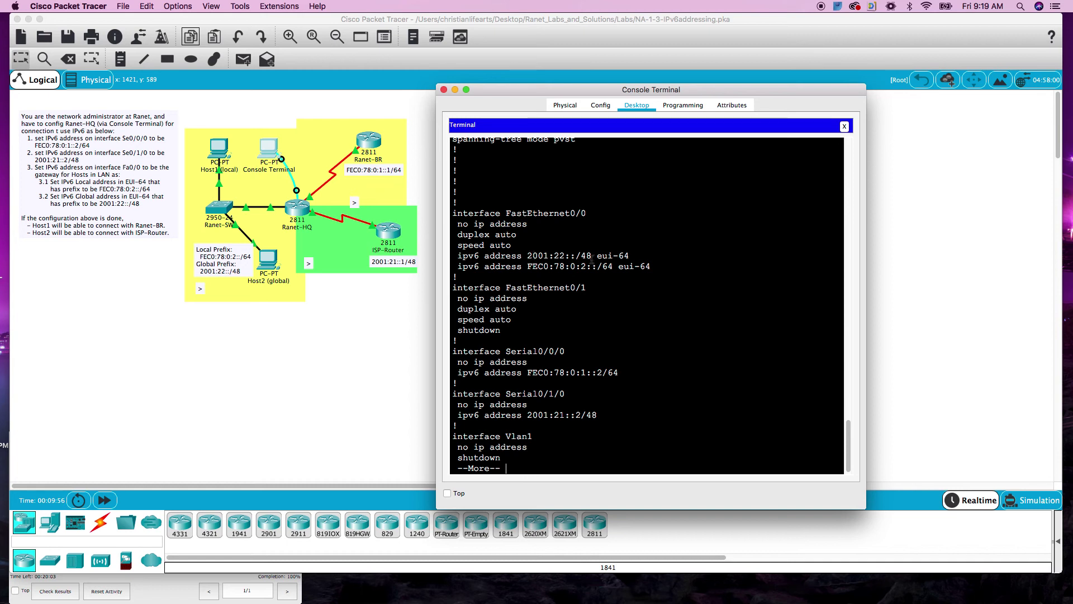
scroll(629, 393, down, 1)
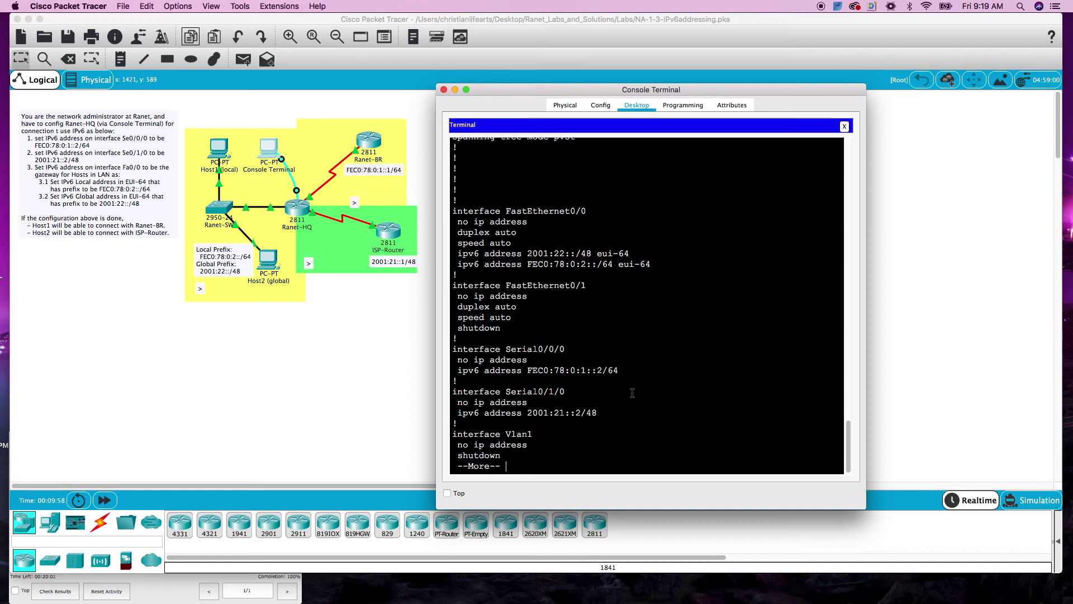
drag(531, 348, 595, 378)
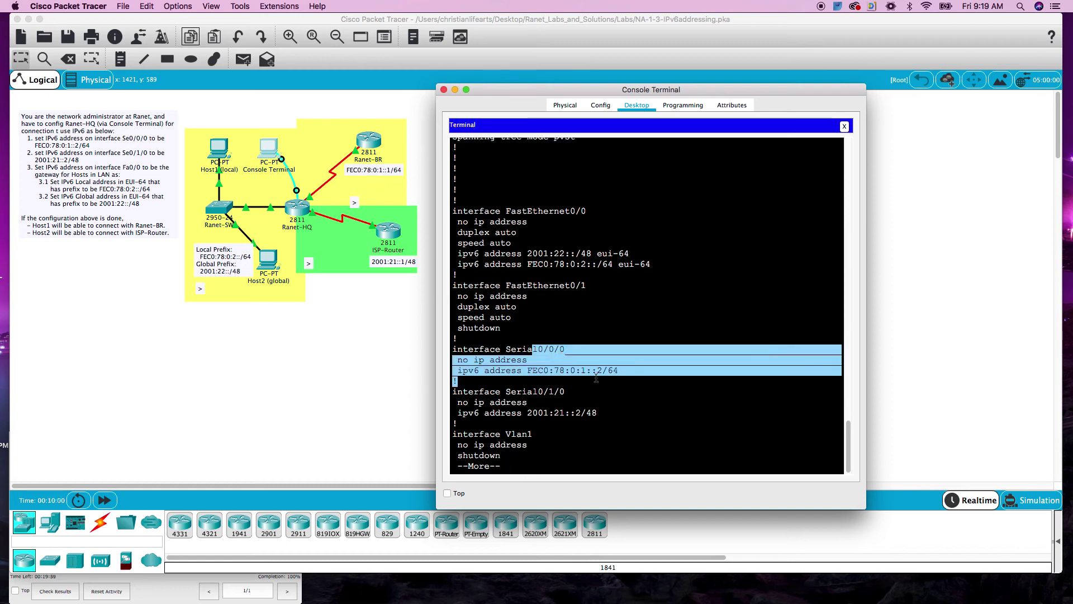
click(581, 380)
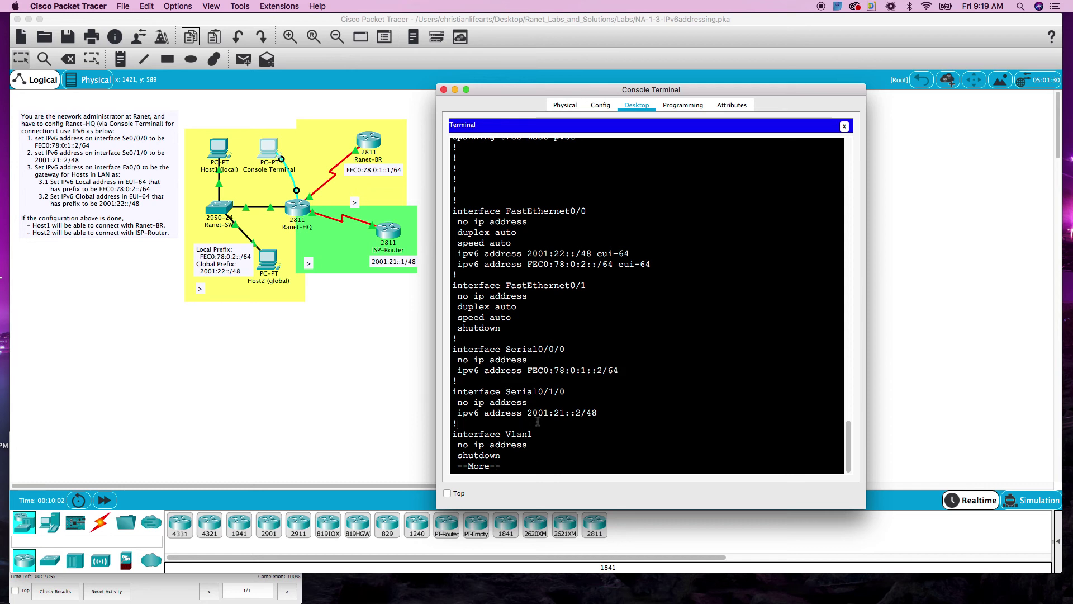
key(space)
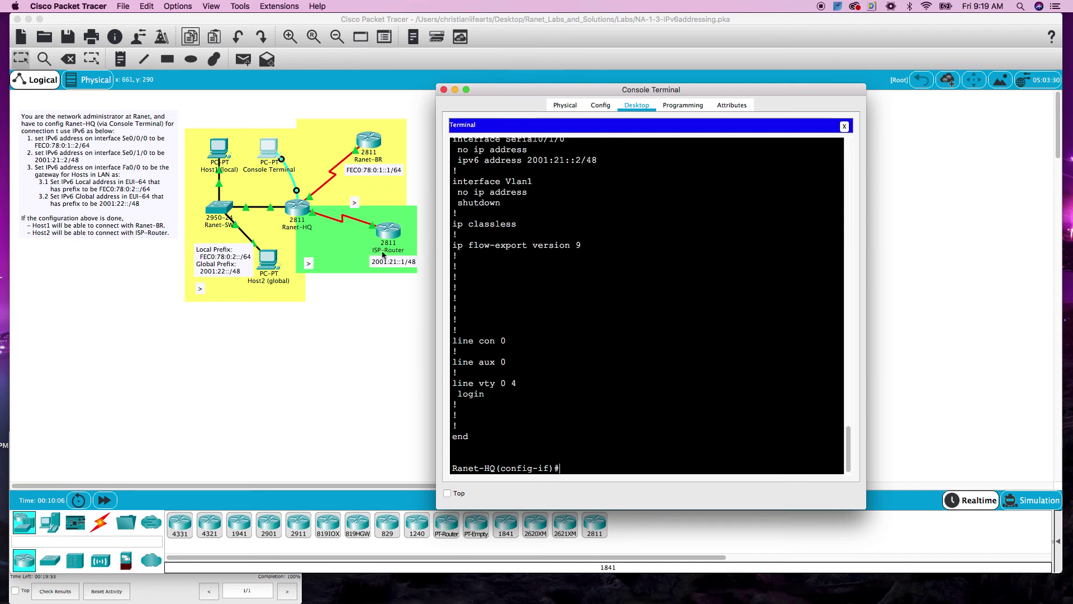
Open Host1's Command Prompt and type ping.
click(222, 152)
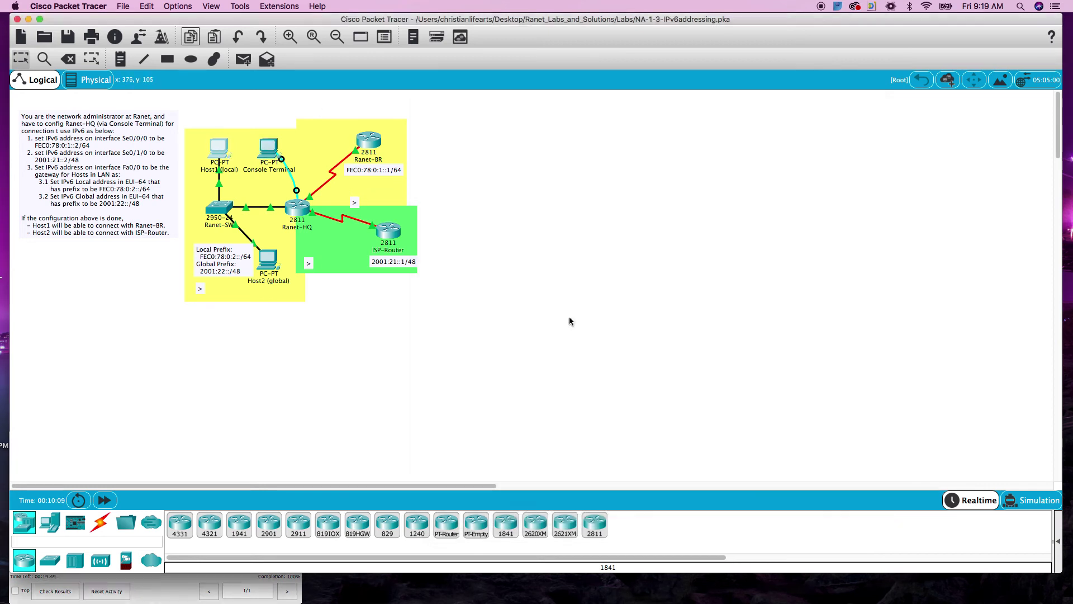
click(522, 158)
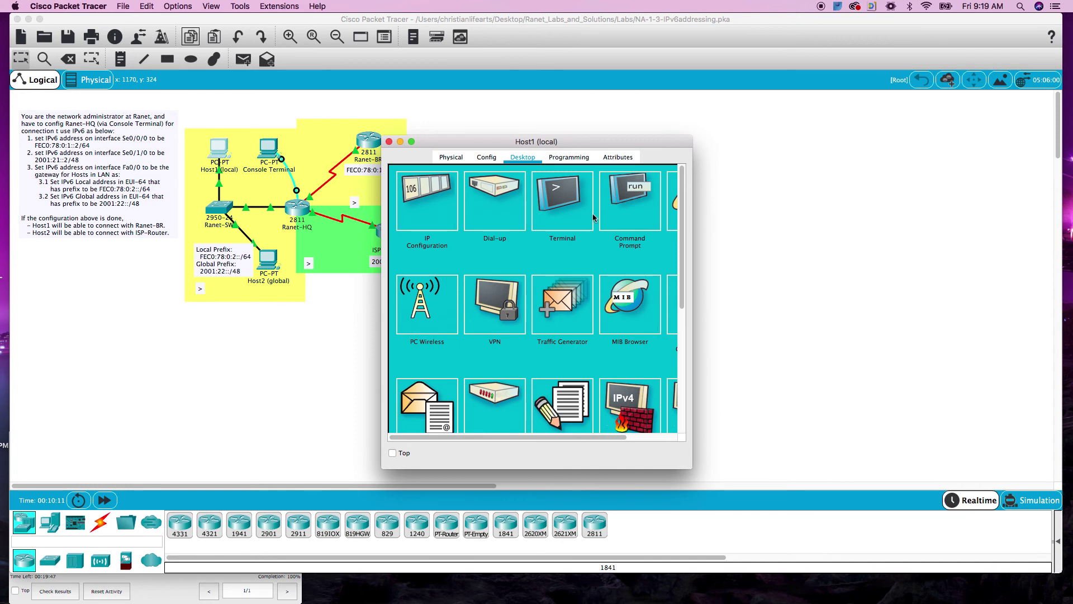
click(658, 220)
drag(634, 140, 637, 121)
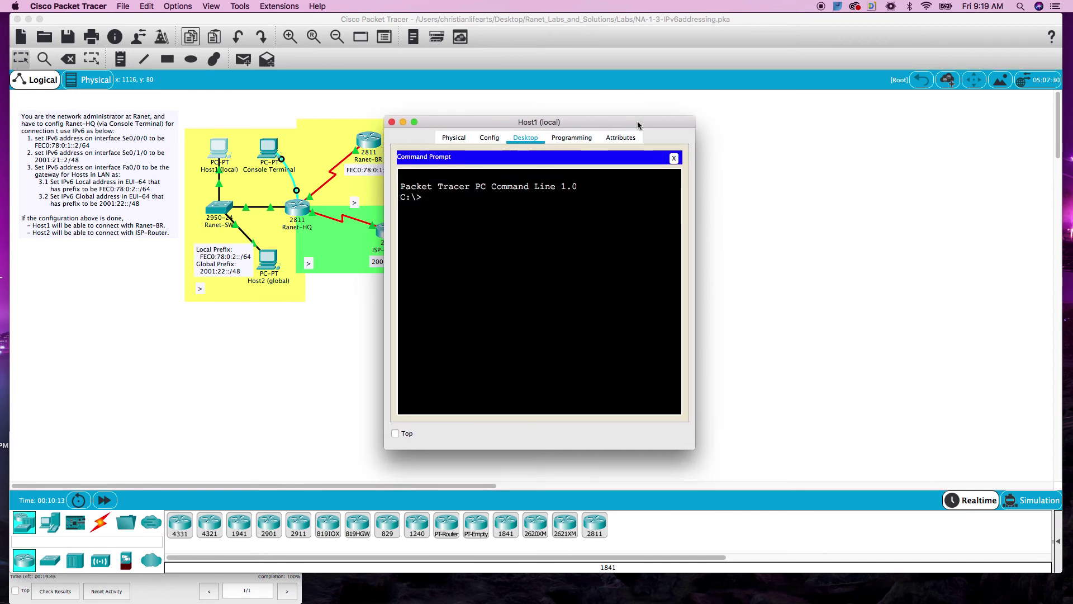
text(ping)
drag(477, 123, 578, 129)
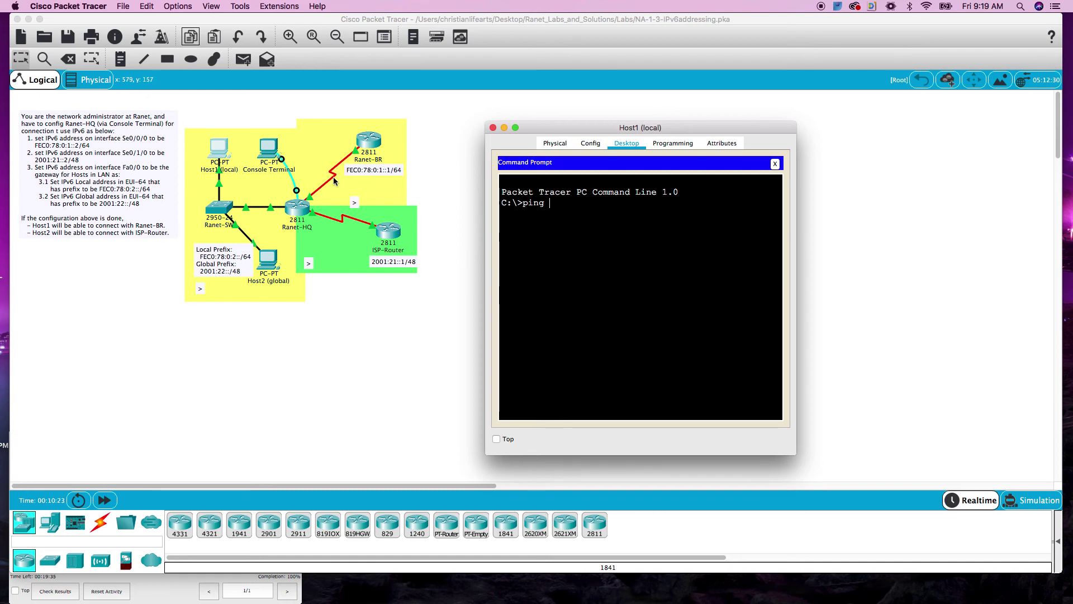
Rearrange the workspace windows and bring Host1's command prompt back to the front.
click(464, 176)
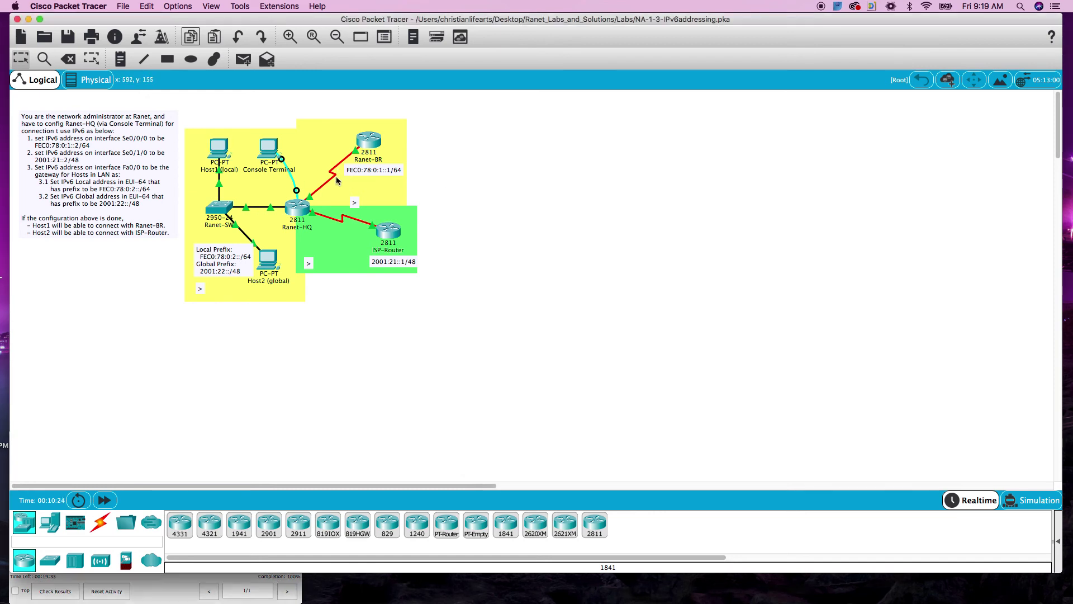
mouse_move(334, 178)
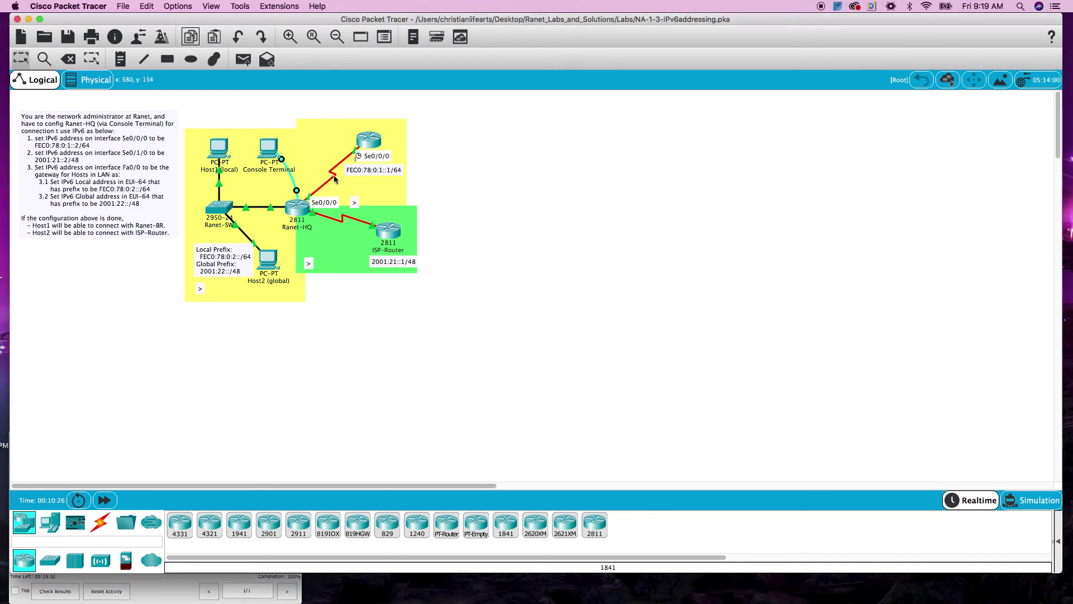
click(89, 149)
mouse_move(89, 148)
mouse_down()
mouse_move(63, 147)
mouse_move(92, 147)
mouse_up()
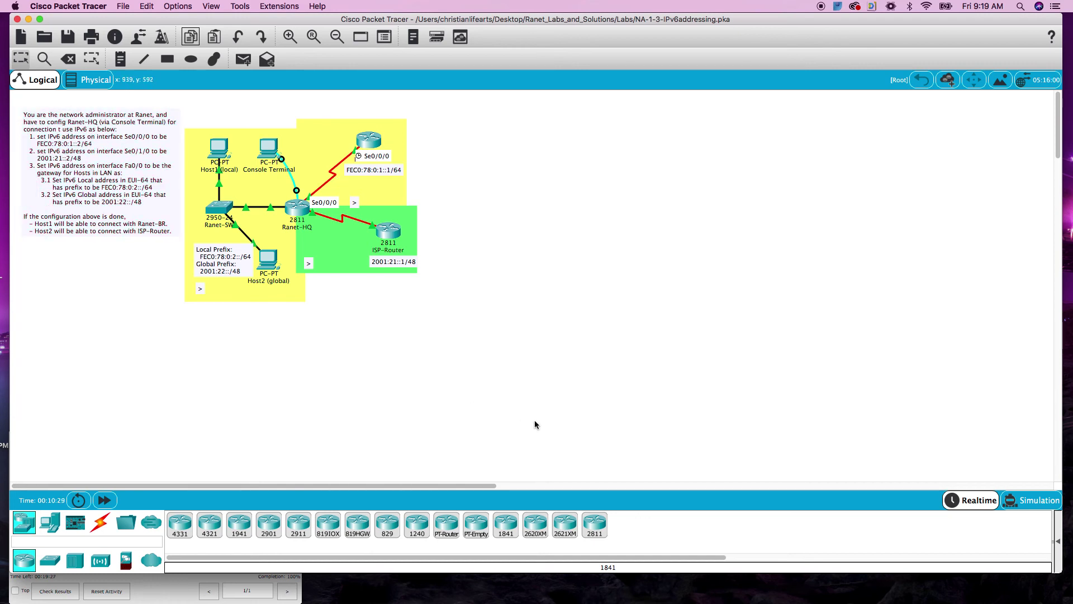
click(269, 148)
click(219, 150)
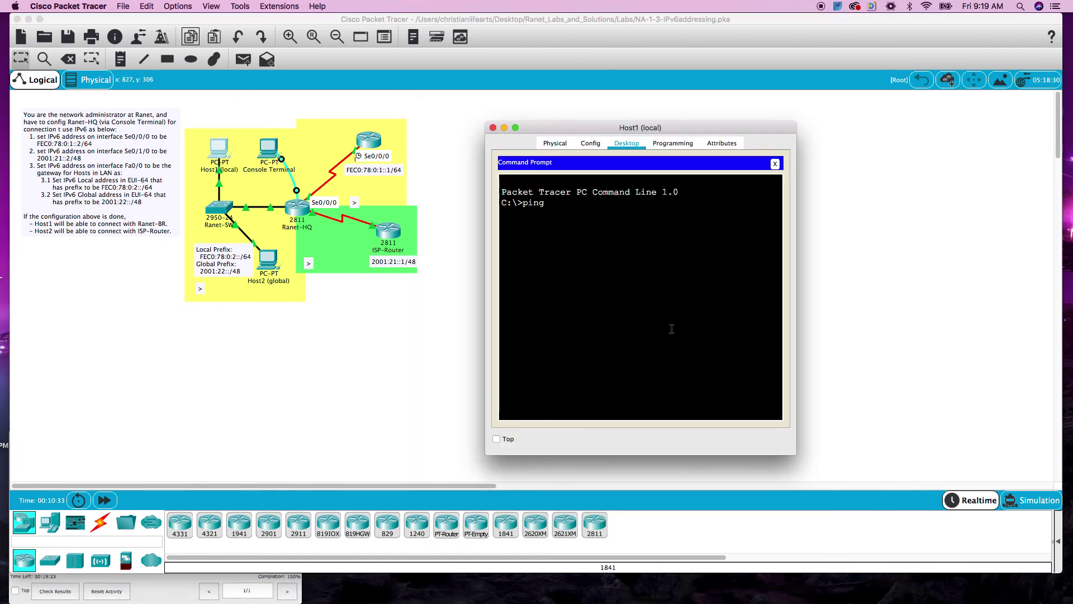
Ping fec0:78:0:1::2 and fec0:78:0:1::1 from Host1, both getting 4/4 replies.
text(fec0:78:0:1::2)
key(Return)
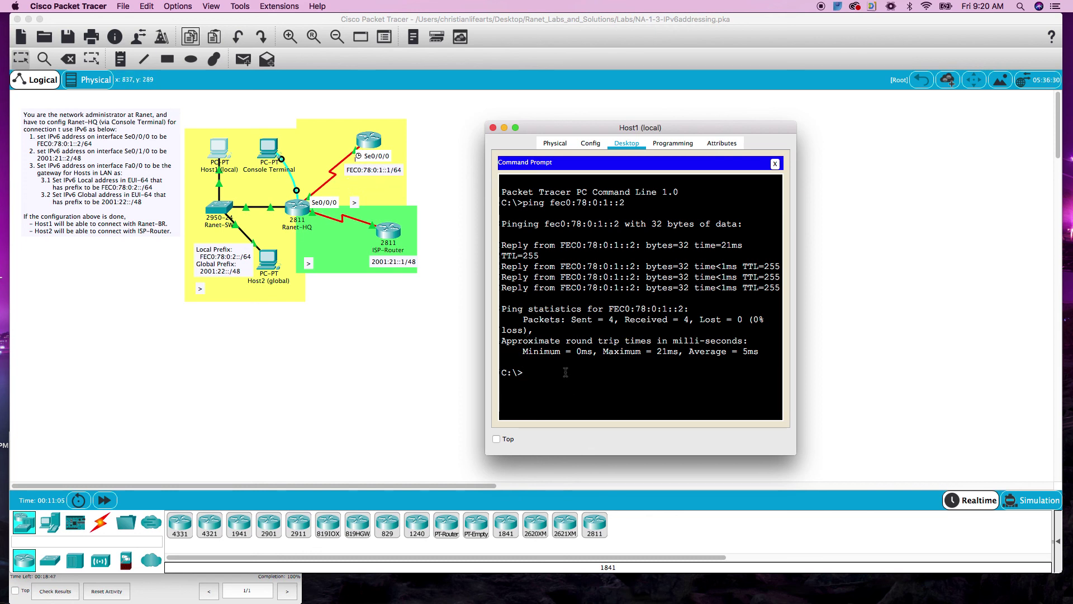
key(Up)
key(BackSpace)
key(Return)
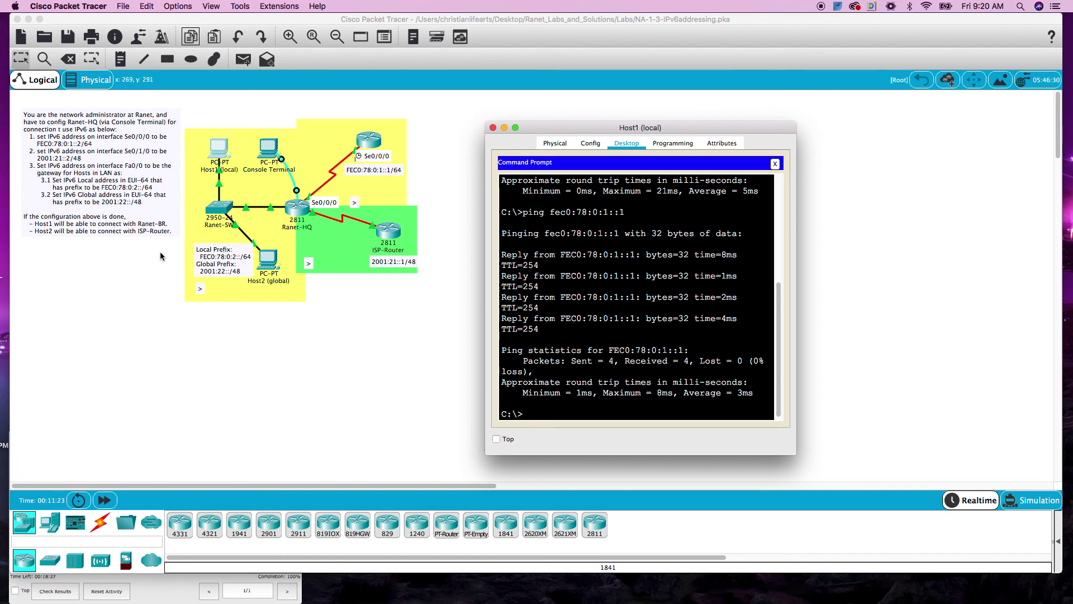
click(269, 260)
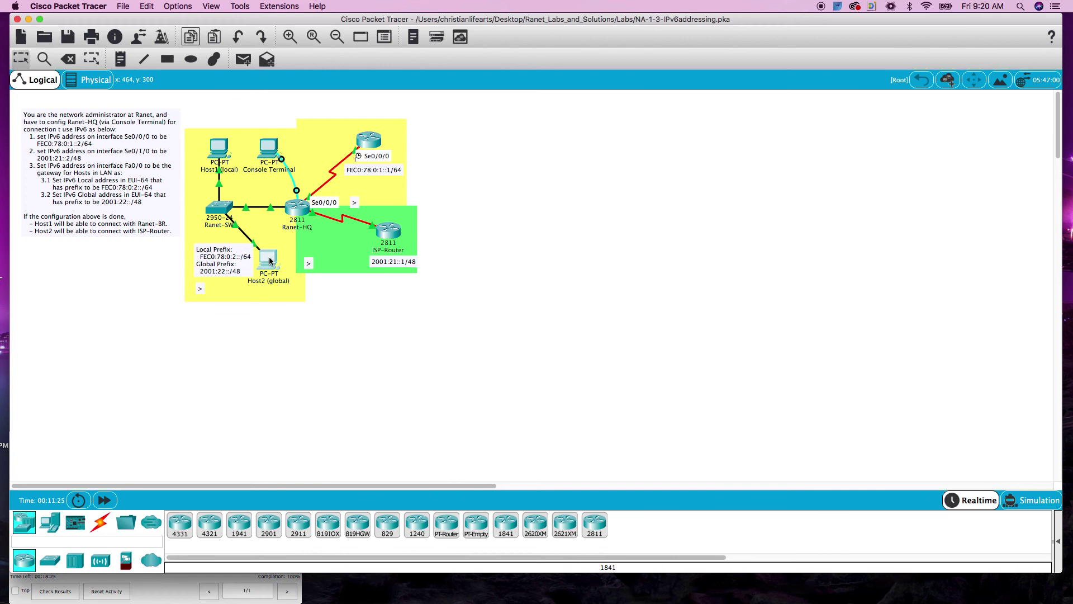
From Host2's Command Prompt, ping the ISP-Router at 2001:21::1.
click(269, 260)
click(522, 157)
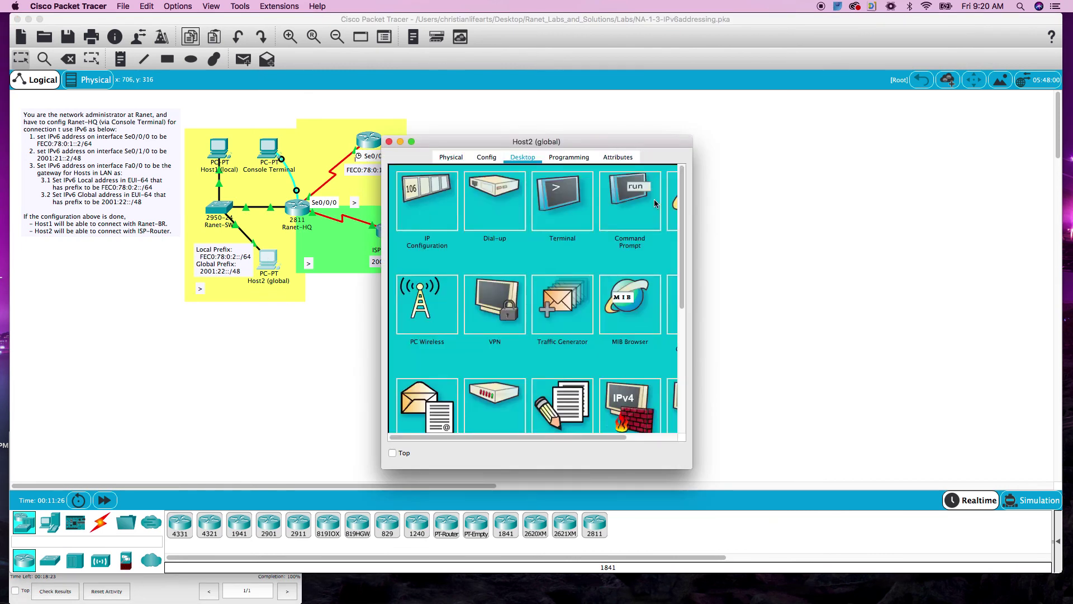
click(619, 206)
text(ping)
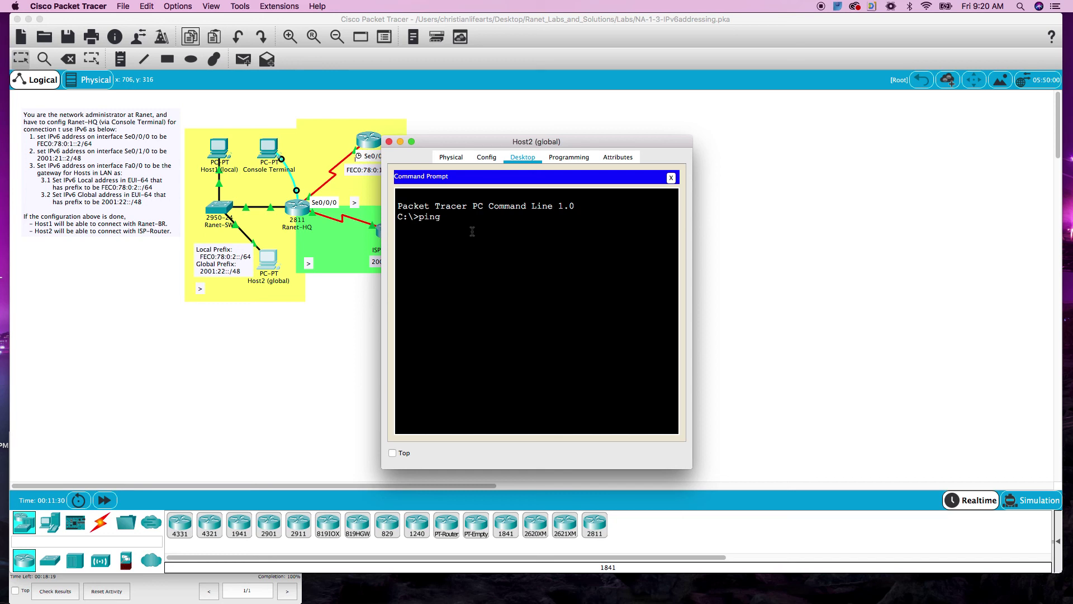
drag(517, 146, 603, 130)
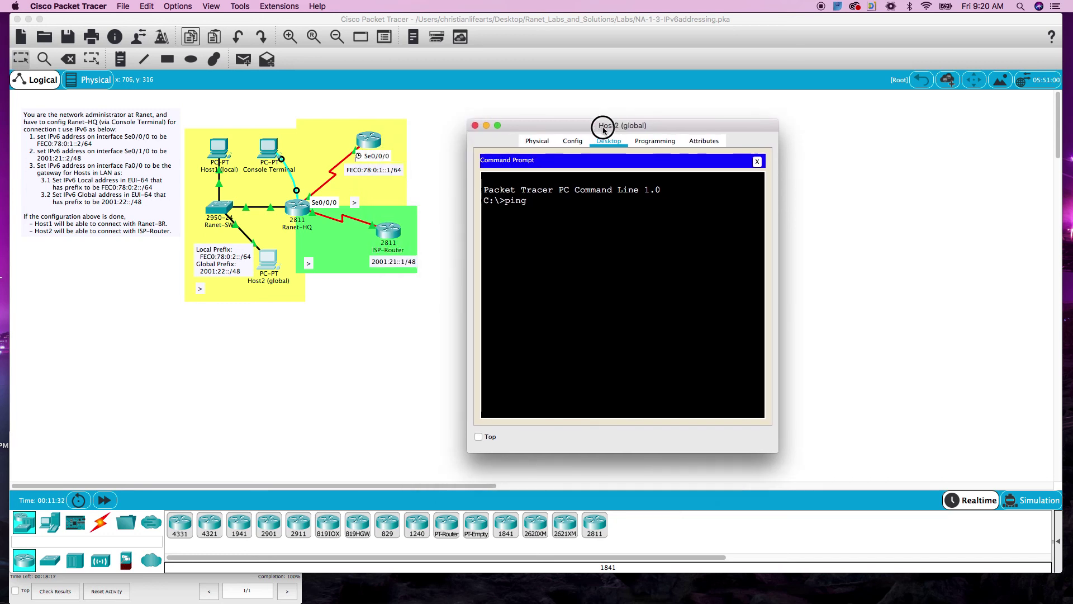
text(2001:21::1)
key(Return)
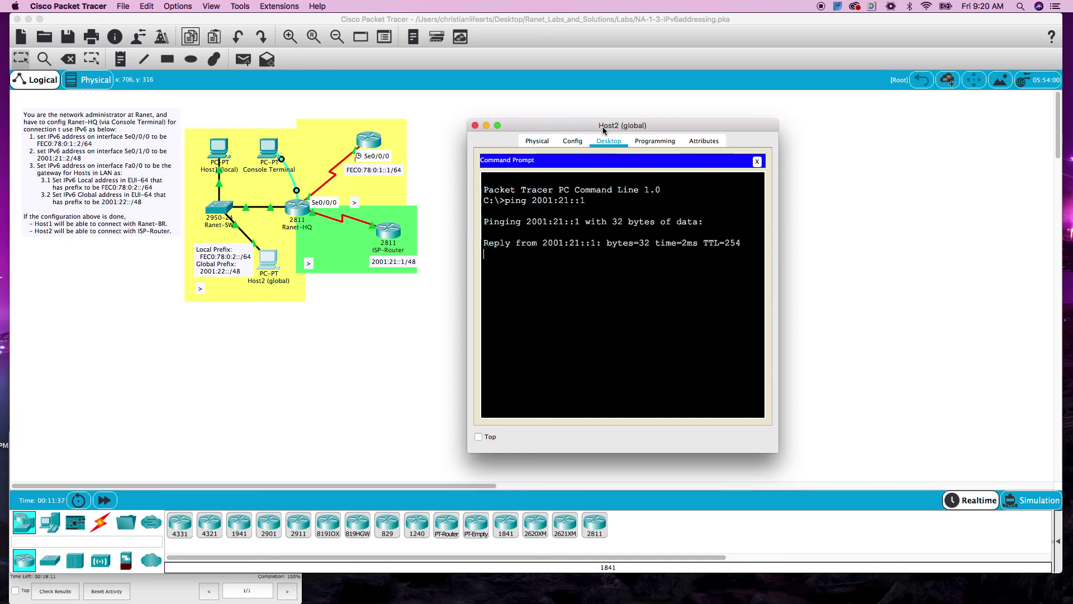